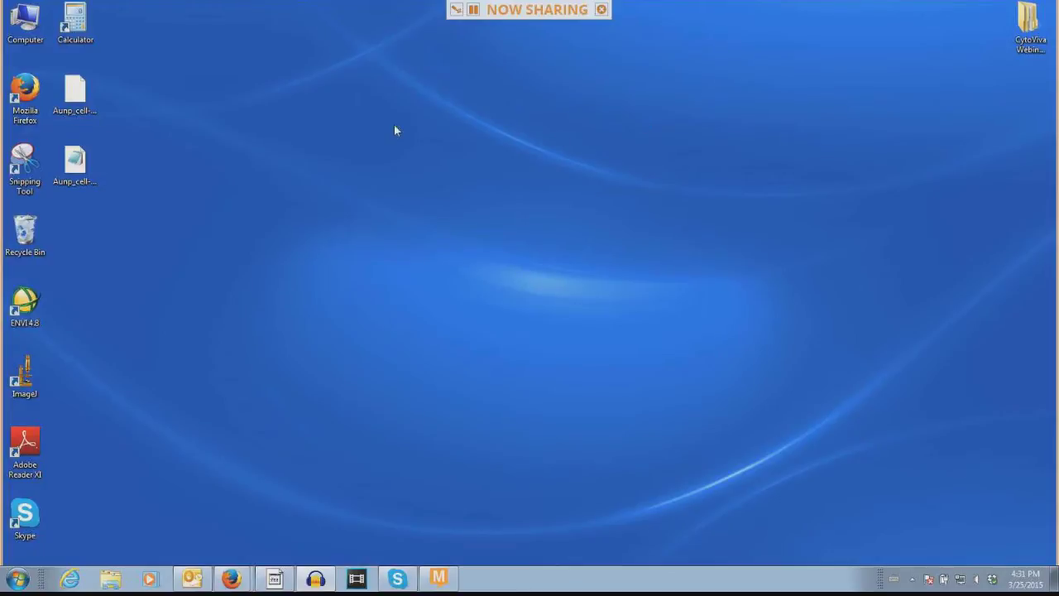
Launch ENVI 4.8 and open the image file Aunp_cell-60x-1 from the Desktop
left_click(25, 304)
double_click(26, 306)
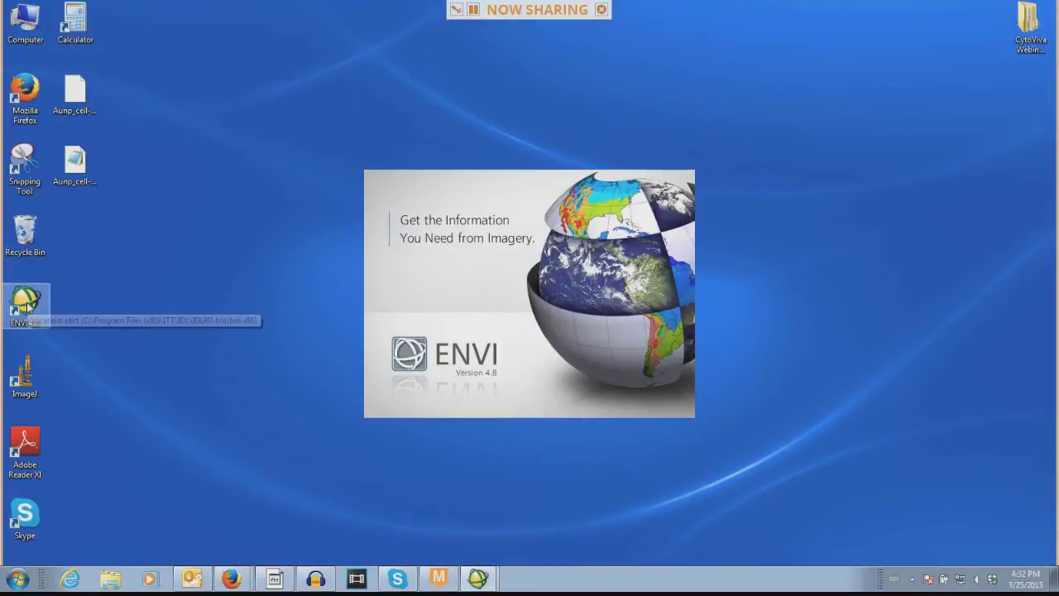
left_click(16, 23)
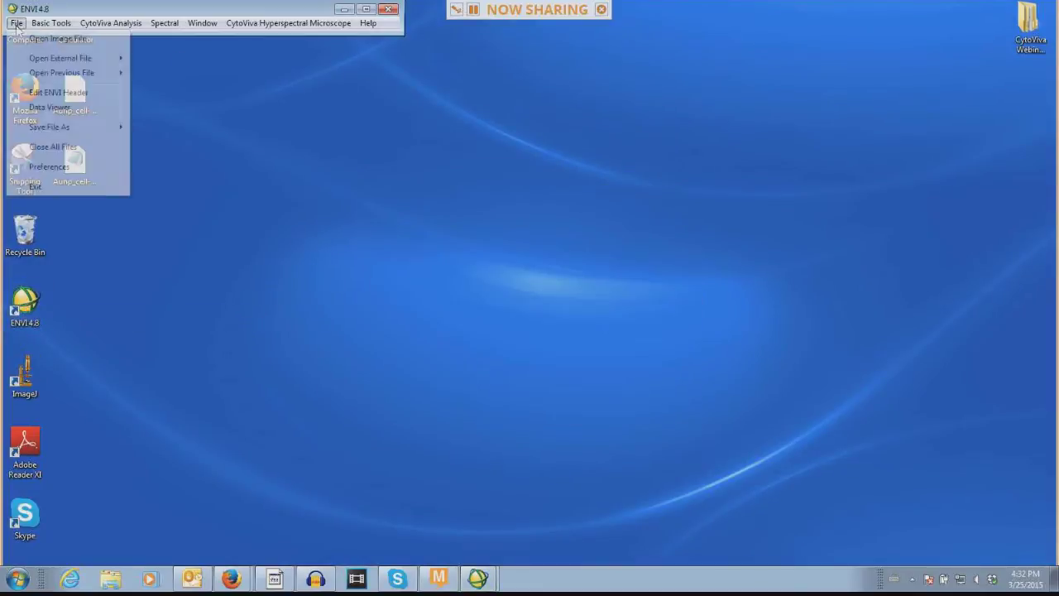
left_click(33, 39)
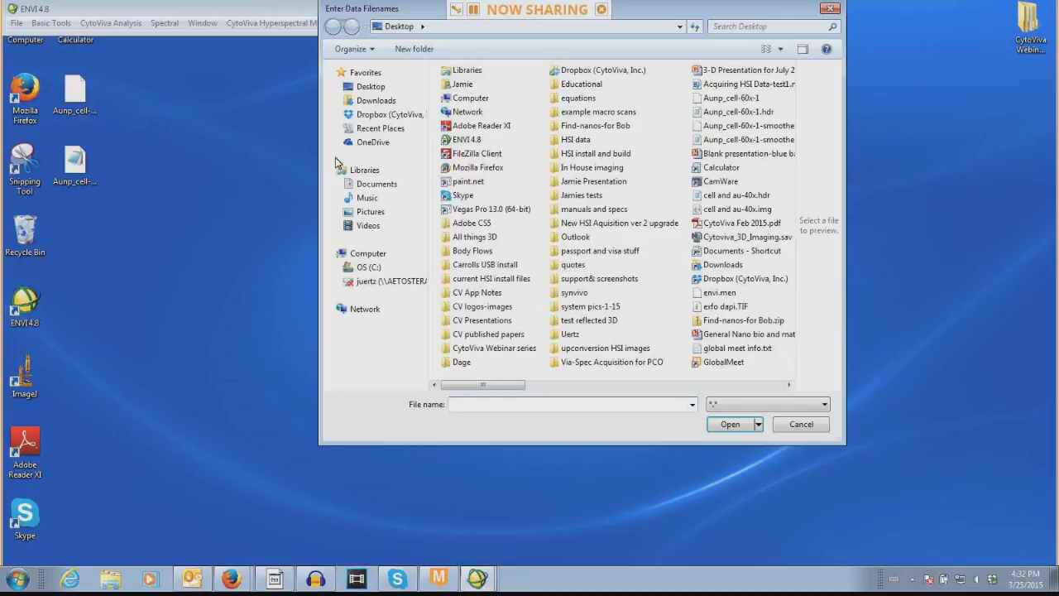
left_click(713, 99)
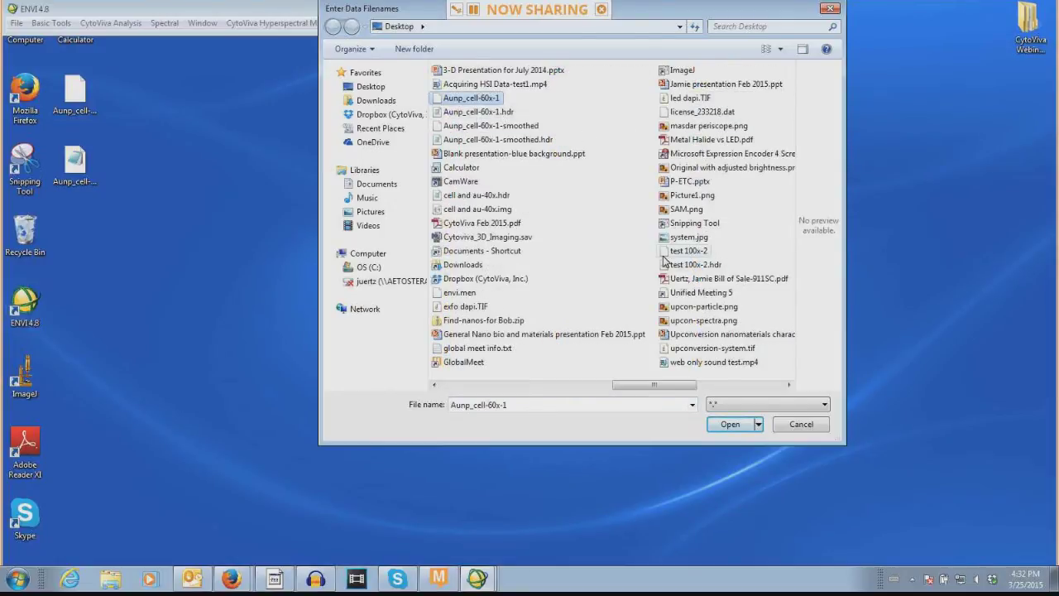
left_click(731, 424)
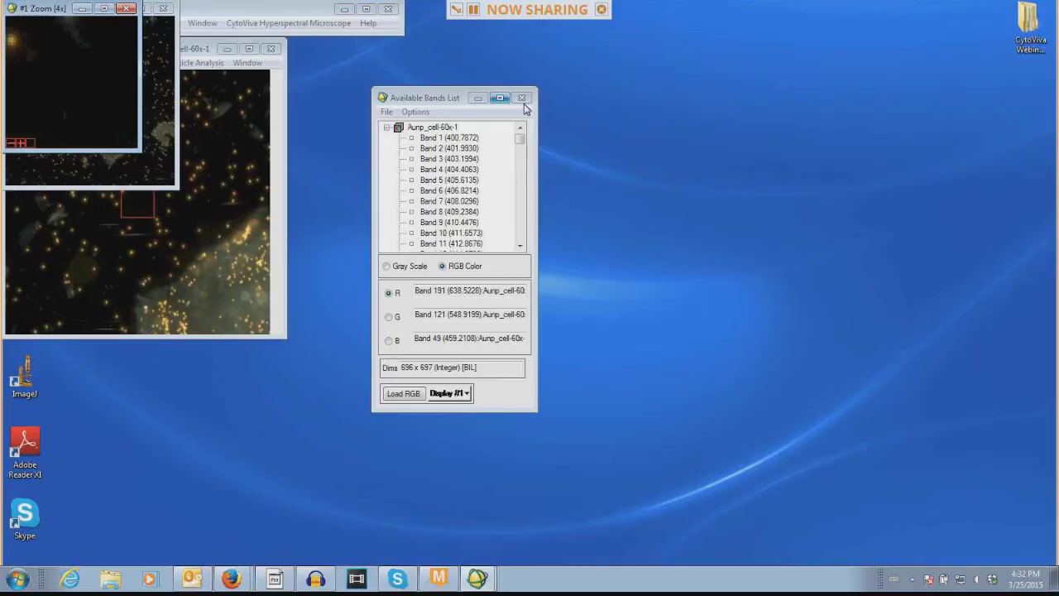
Move the Available Bands List aside, then enlarge and reposition the main image window to show the whole cell
left_click_drag(428, 101, 858, 95)
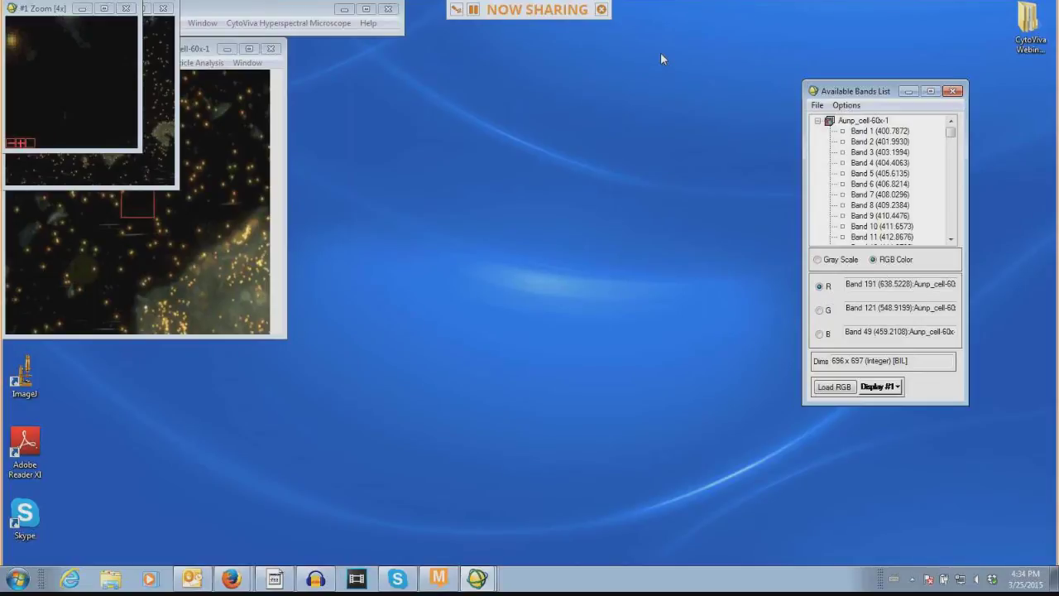
left_click_drag(196, 48, 379, 56)
left_click_drag(464, 340, 505, 366)
left_click_drag(649, 536, 889, 566)
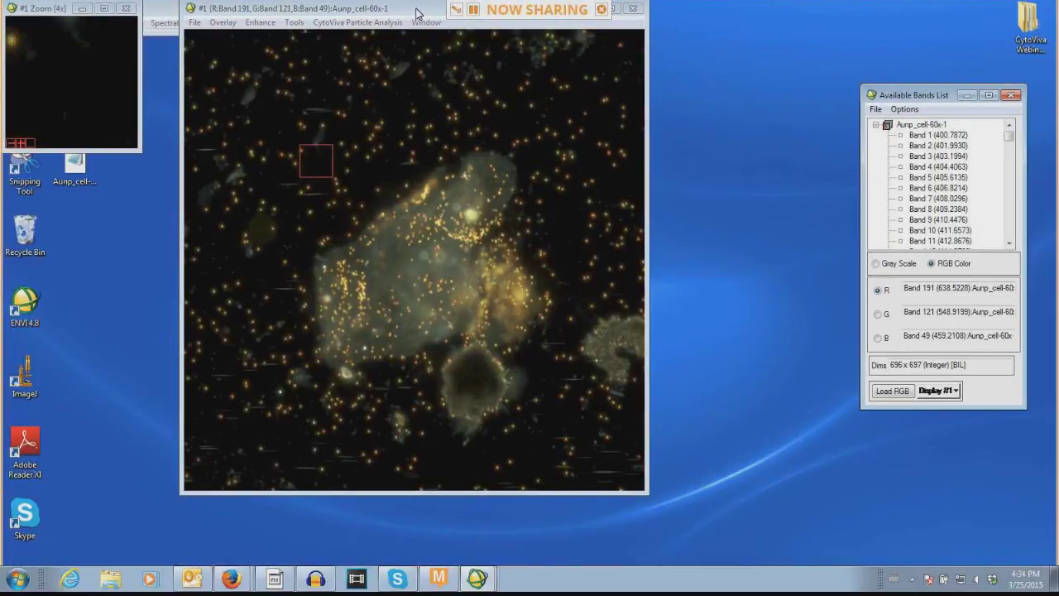
left_click_drag(424, 13, 394, 62)
Place the zoom box over particles outside the cell, enlarge the Zoom window, and arrange it between the image and the bands list
left_click_drag(50, 12, 703, 77)
left_click_drag(521, 163, 544, 172)
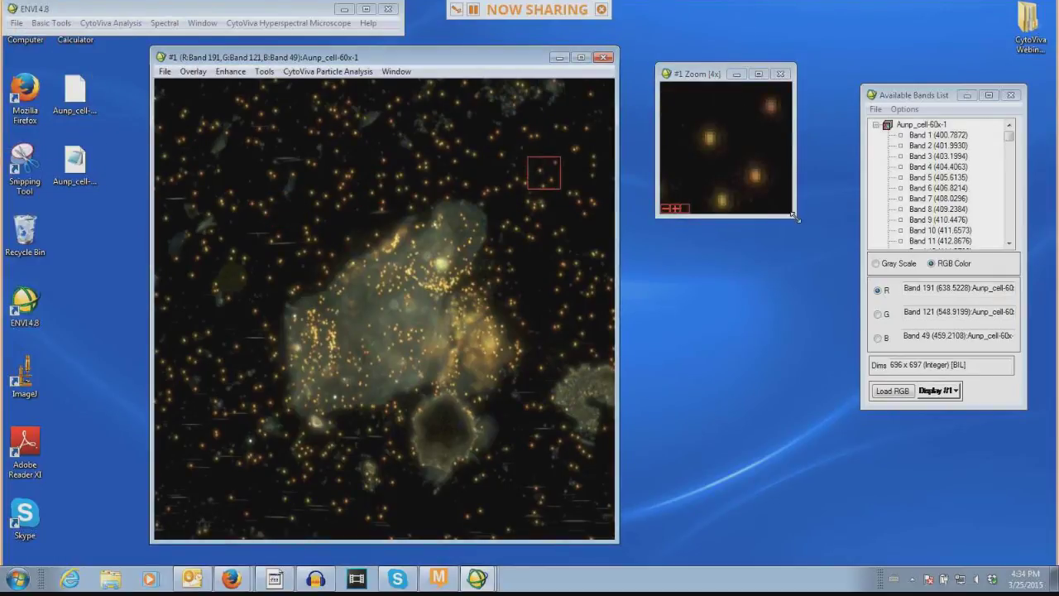
left_click_drag(795, 216, 914, 316)
left_click_drag(488, 56, 349, 50)
left_click_drag(755, 81, 587, 55)
left_click_drag(907, 96, 934, 77)
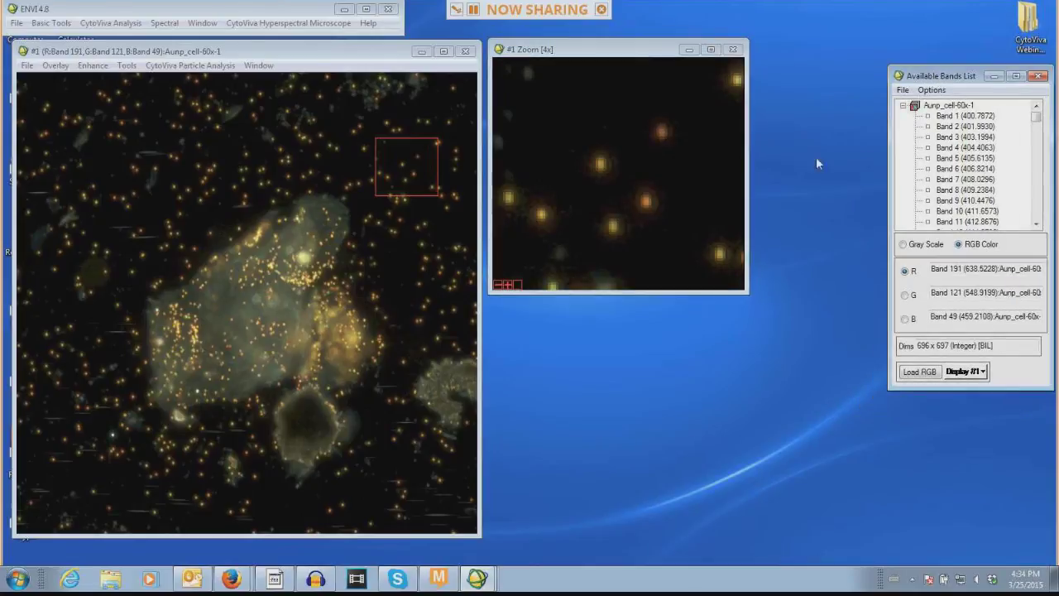
left_click_drag(741, 294, 766, 327)
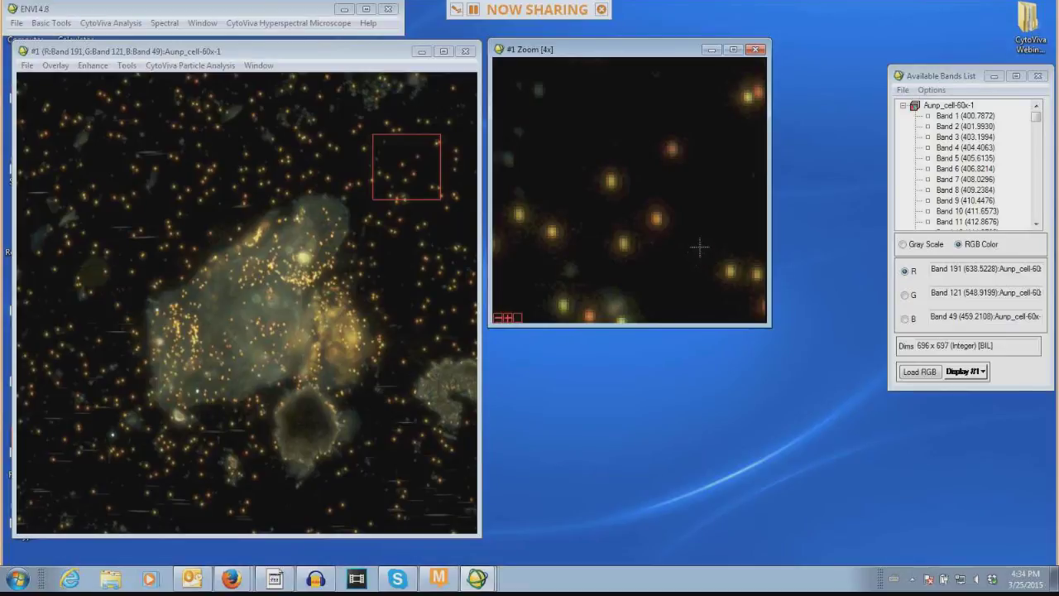
Open the ROI Tool for the zoomed display and place it beside the Zoom window
right_click(629, 184)
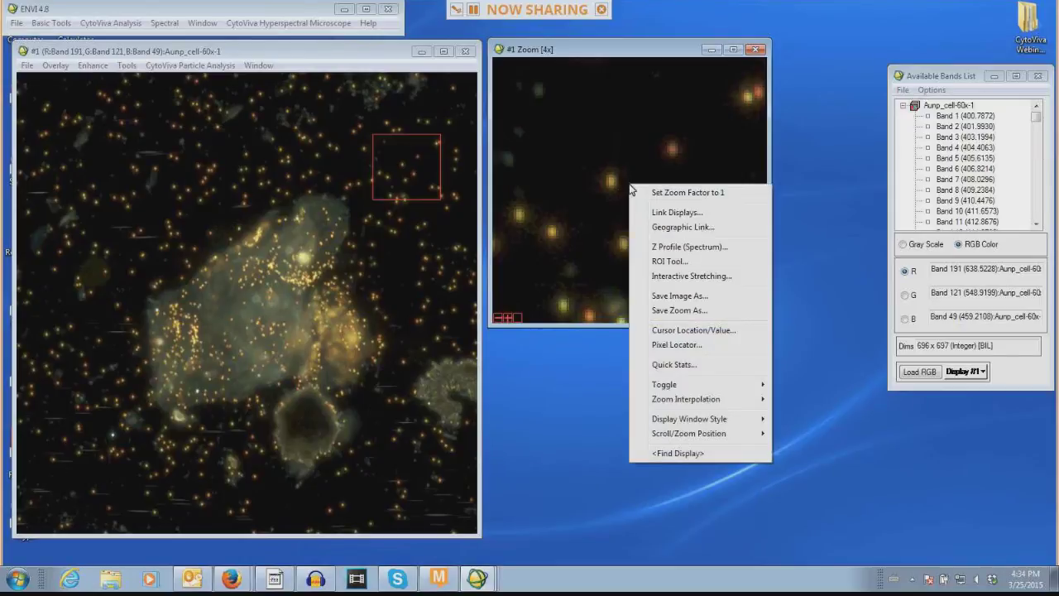
left_click(680, 261)
left_click_drag(467, 86, 871, 50)
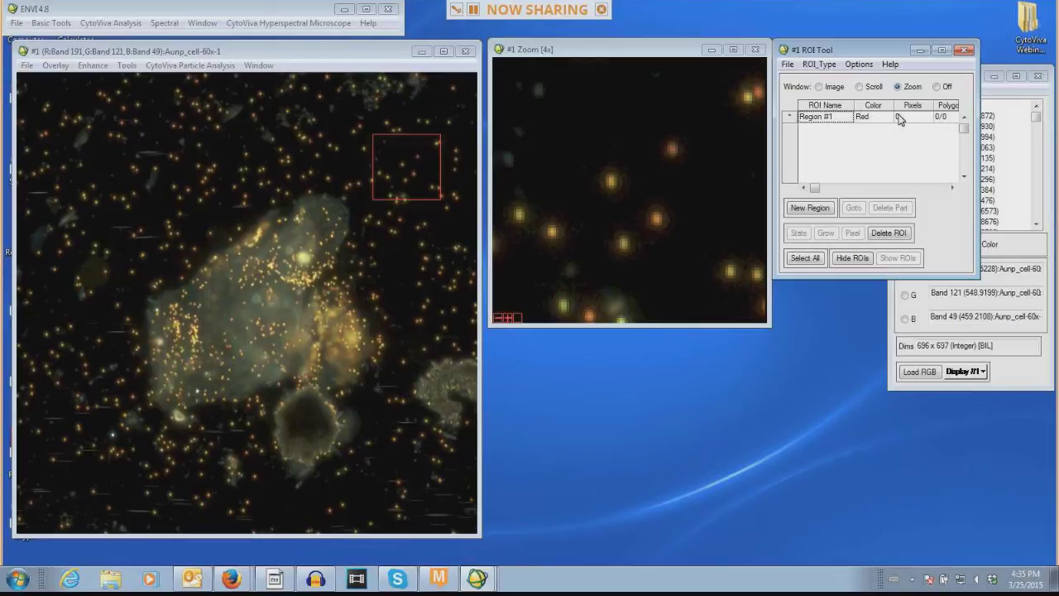
Turn ROI drawing off, shift the zoom box slightly down in the image, and set ROI drawing back to the Zoom window
mouse_move(814, 189)
left_mouse_down()
mouse_move(892, 194)
mouse_move(809, 188)
left_mouse_up()
left_click(820, 87)
left_click(860, 87)
left_click(898, 87)
left_click(936, 87)
left_click_drag(416, 165, 416, 180)
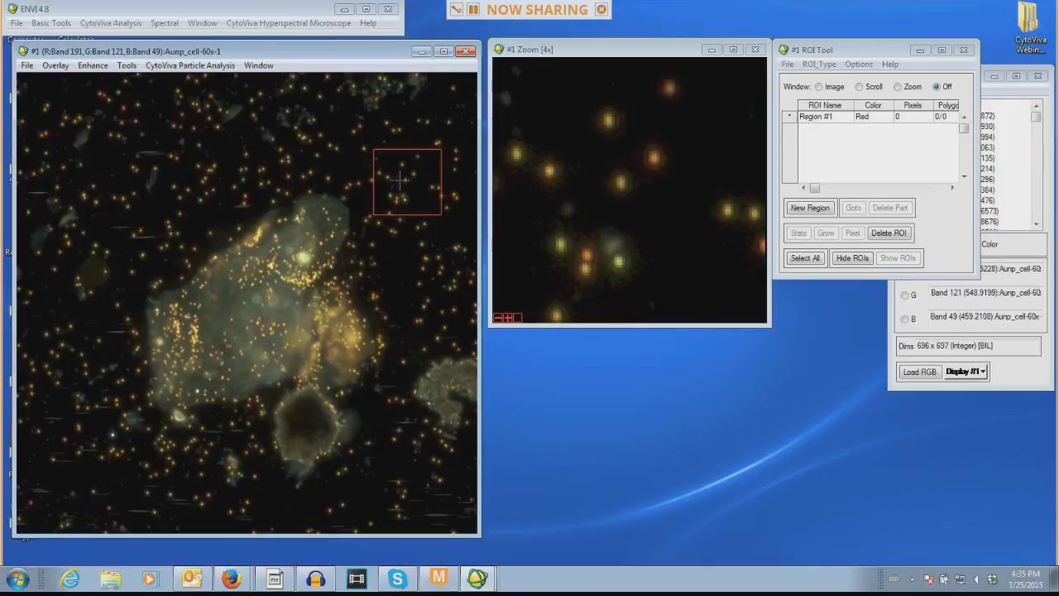
left_click(898, 87)
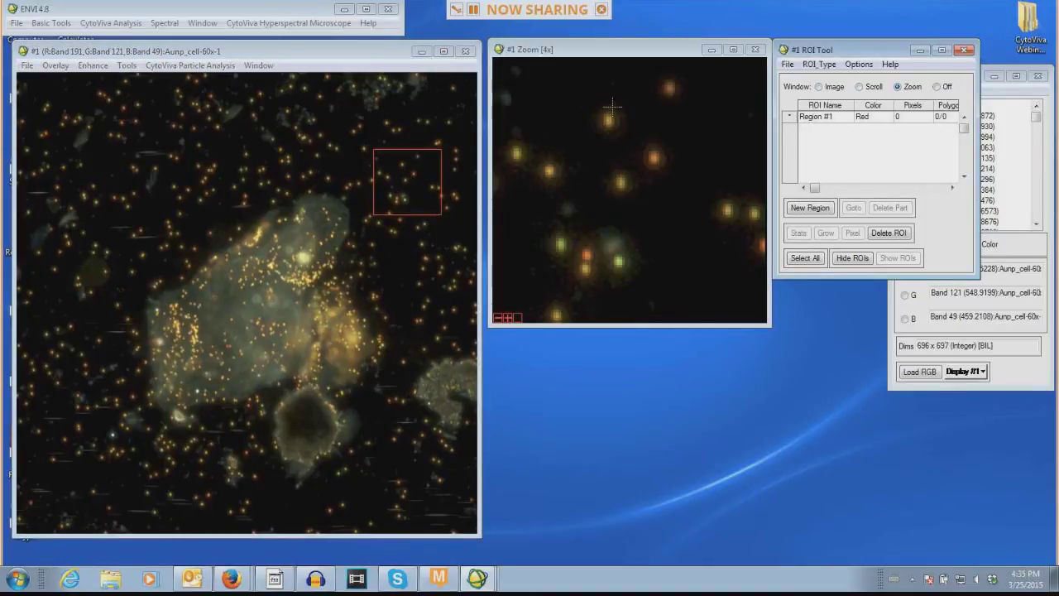
Magnify the Zoom window to 9x and center it on a group of three particles outside the cell
left_click(507, 316)
left_click(507, 316)
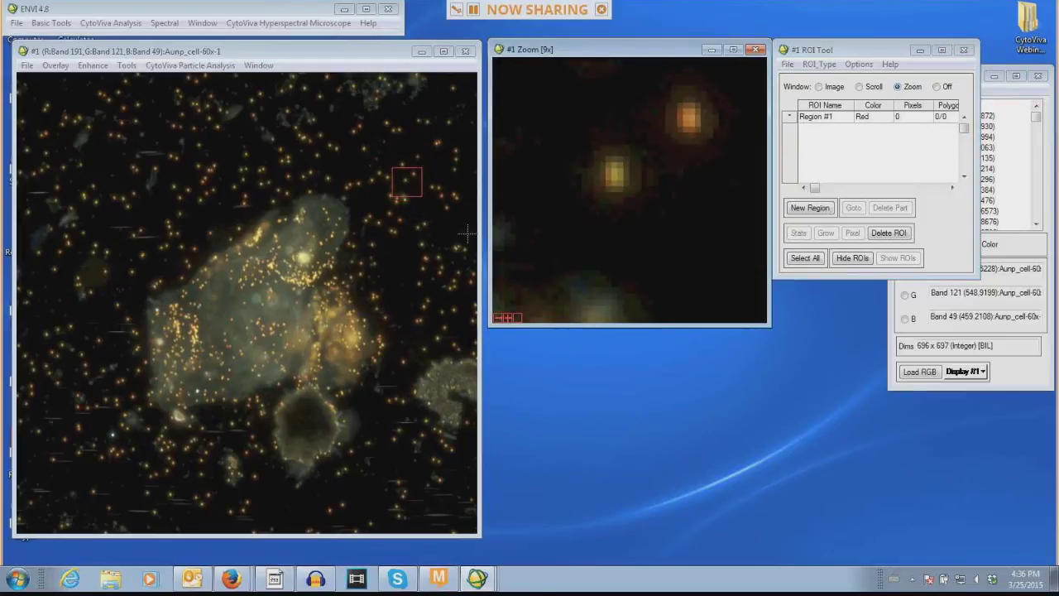
left_click(407, 174)
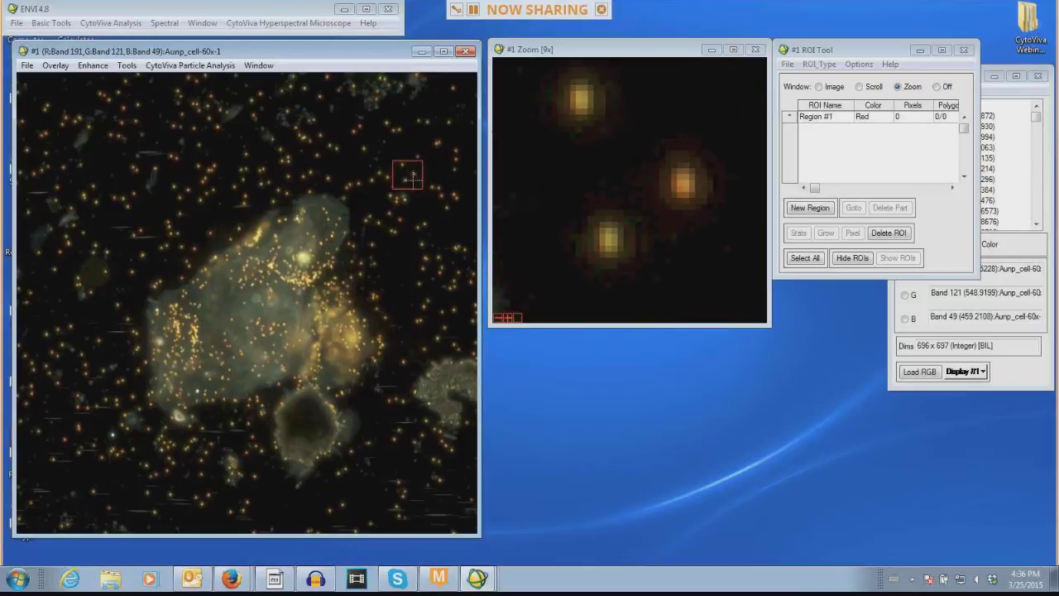
Use the Polygon ROI type to outline the uppermost of the three zoomed particles and add it to Region #1
left_click(816, 65)
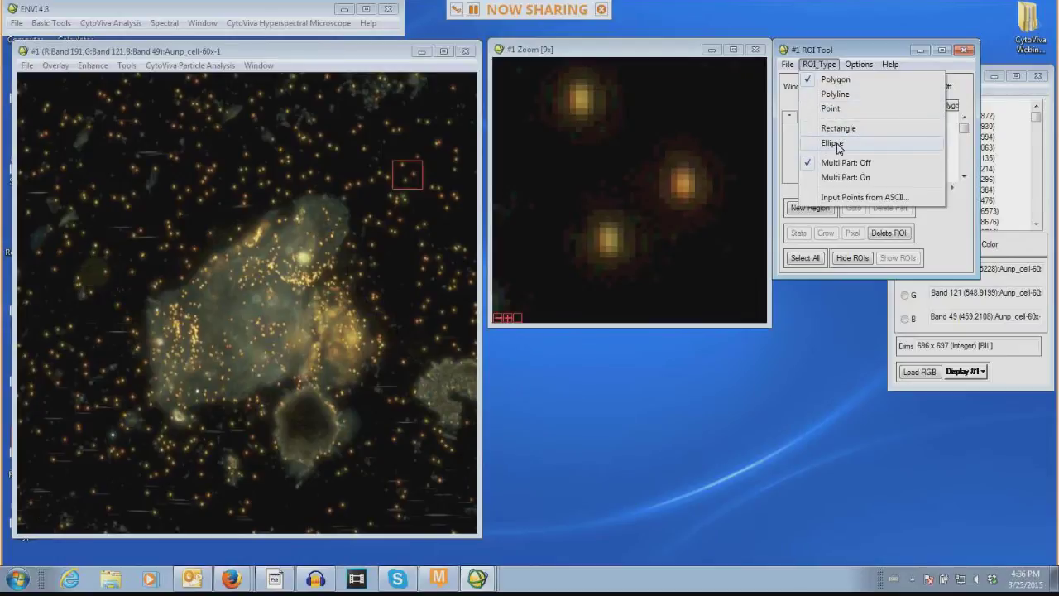
left_click(828, 82)
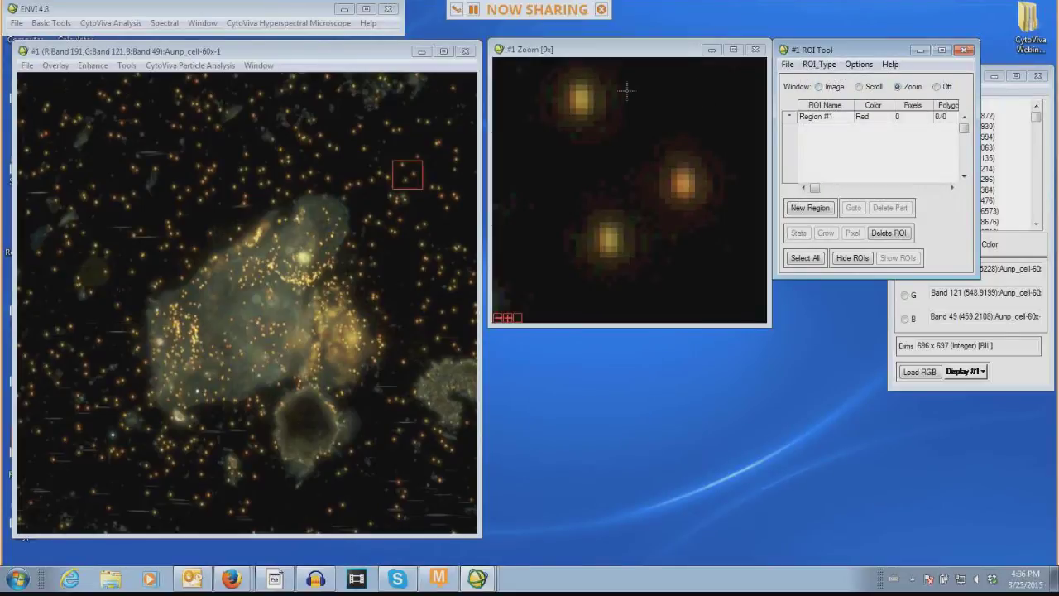
left_click(577, 79)
mouse_move(574, 76)
left_mouse_down()
mouse_move(567, 113)
mouse_move(580, 121)
mouse_move(606, 100)
mouse_move(601, 81)
mouse_move(583, 76)
left_mouse_up()
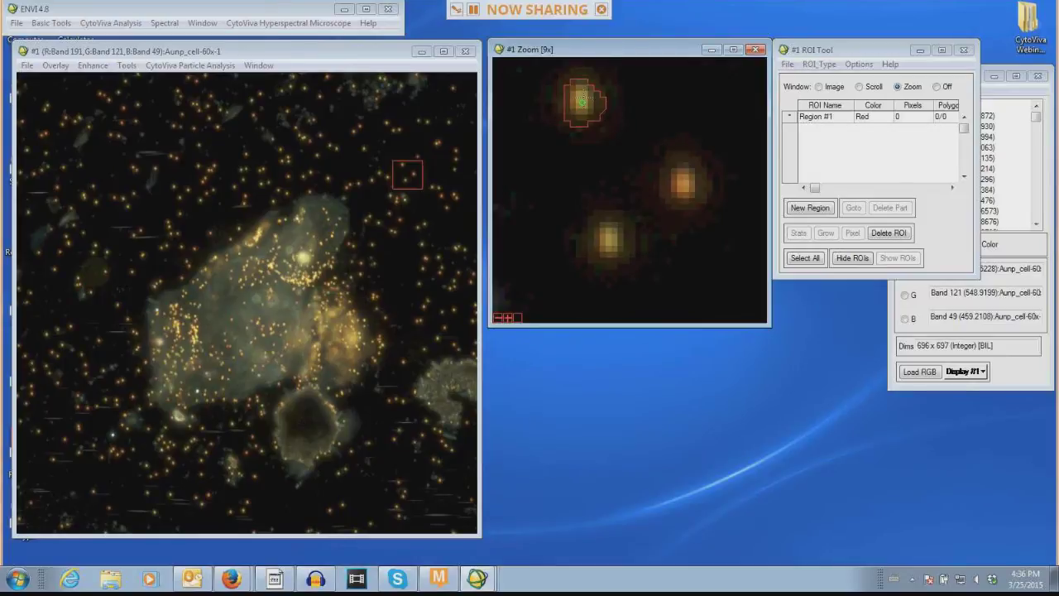
right_click(582, 101)
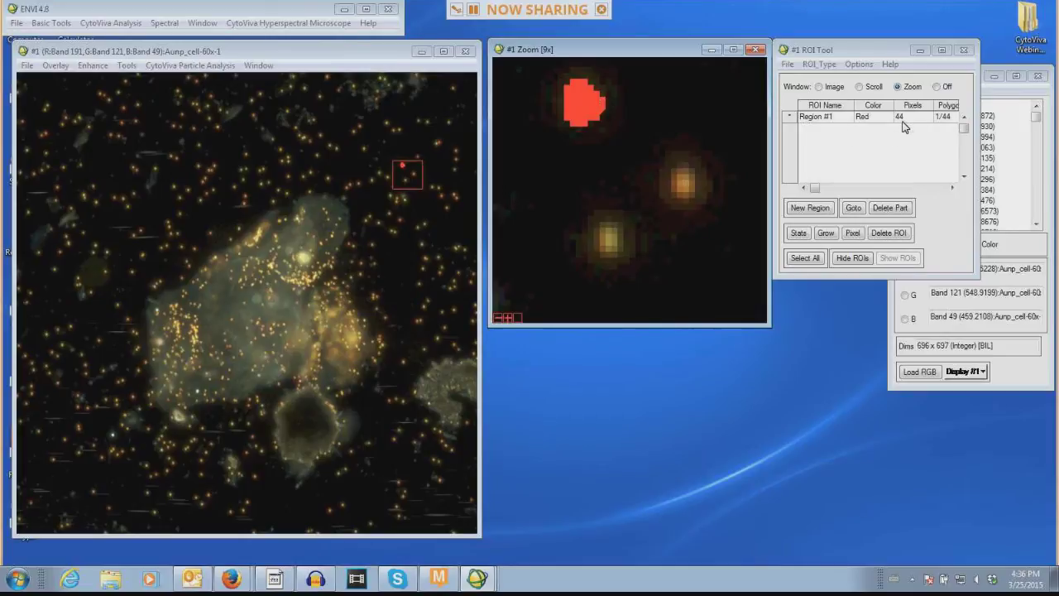
Outline the other two zoomed particles with polygons and add them to Region #1
mouse_move(675, 163)
left_mouse_down()
mouse_move(671, 196)
mouse_move(707, 195)
mouse_move(705, 170)
mouse_move(680, 160)
mouse_move(683, 168)
left_mouse_up()
right_click(688, 179)
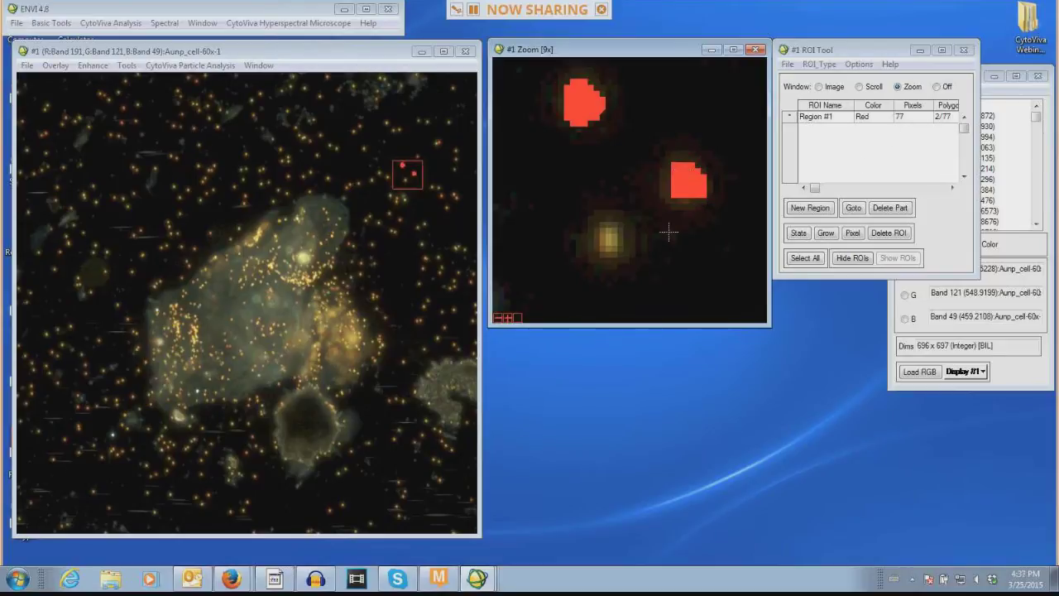
mouse_move(619, 226)
left_mouse_down()
mouse_move(600, 223)
mouse_move(604, 255)
mouse_move(626, 253)
mouse_move(627, 226)
mouse_move(604, 221)
left_mouse_up()
right_click(605, 225)
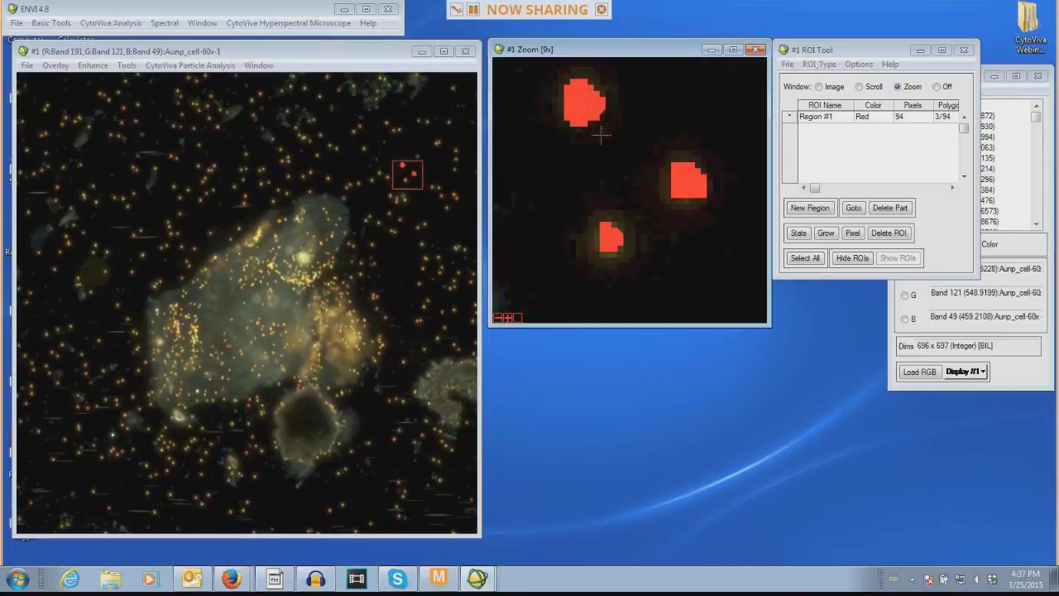
Compute the ROI statistics for Region #1 and enlarge and reposition the results window
left_click(789, 122)
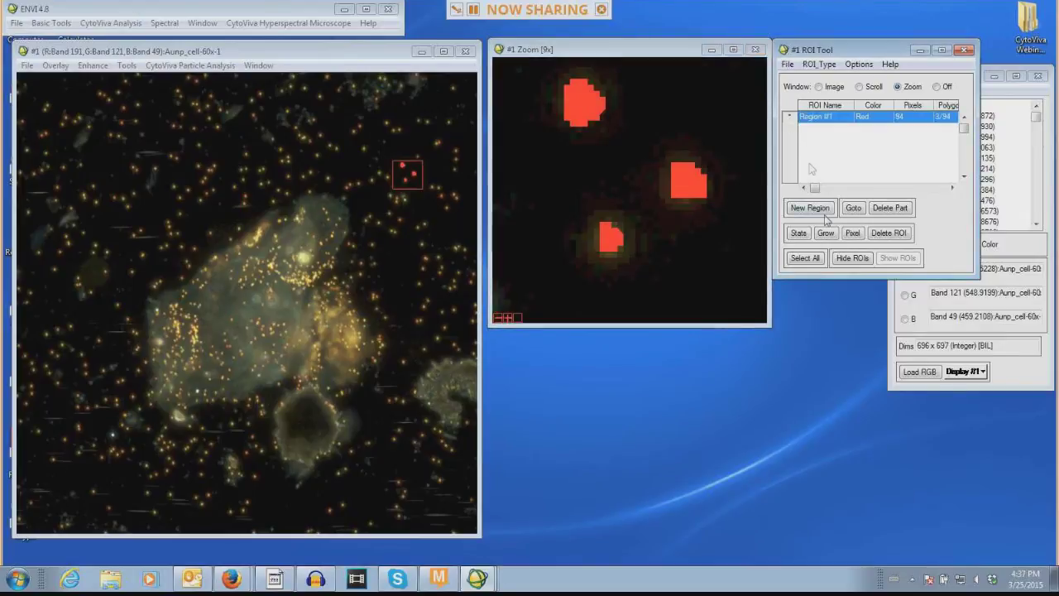
left_click(798, 234)
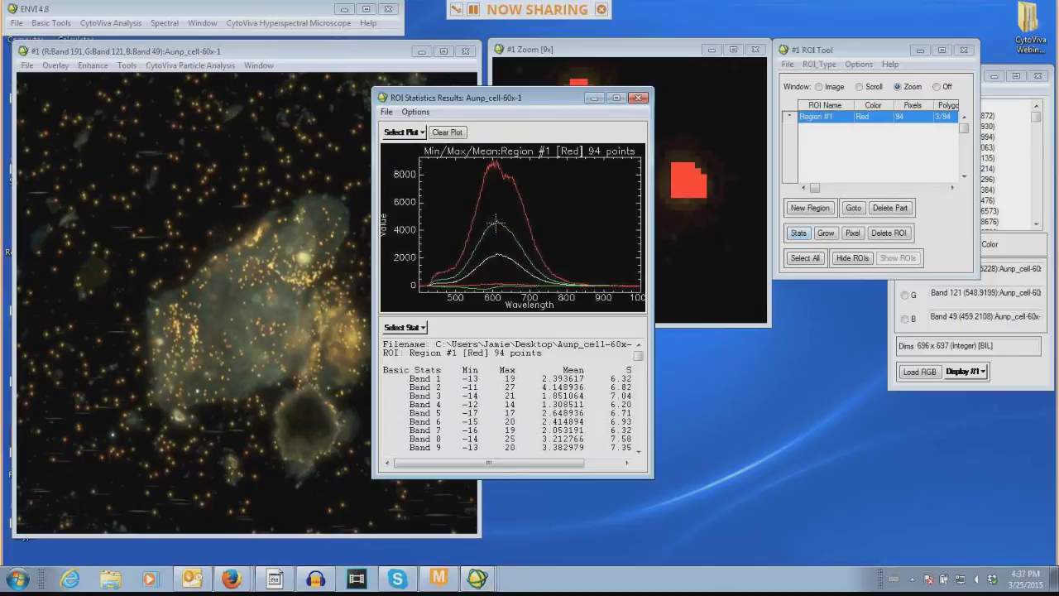
left_click_drag(525, 98, 485, 87)
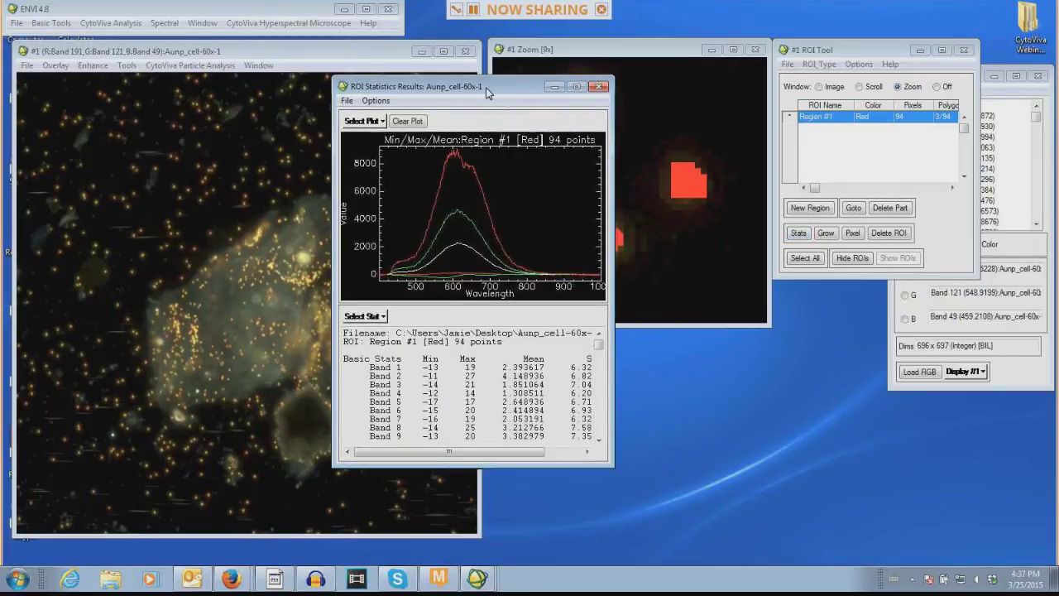
left_click_drag(613, 465, 786, 524)
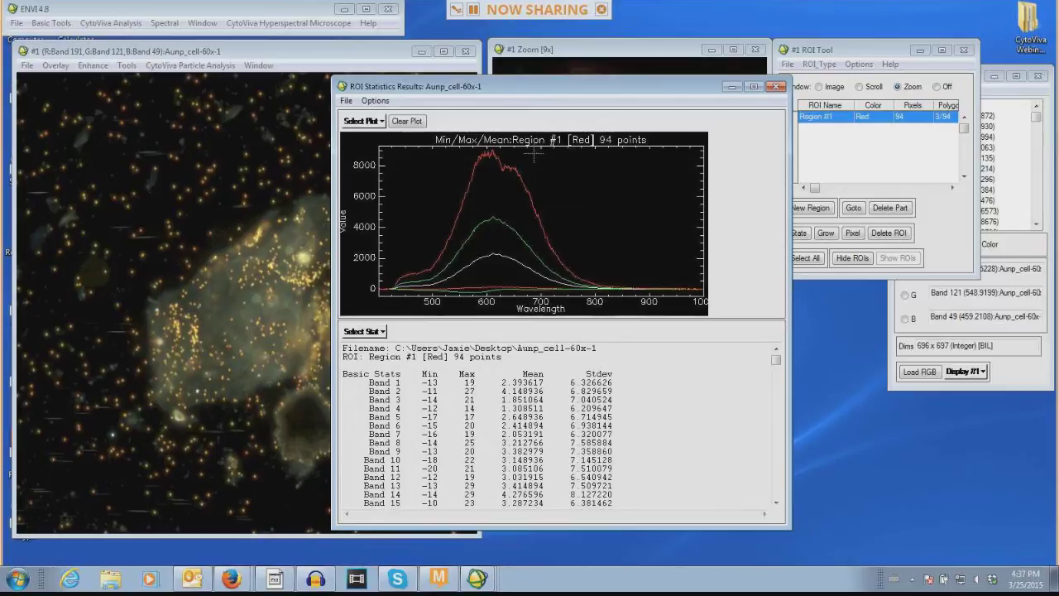
left_click_drag(526, 88, 416, 60)
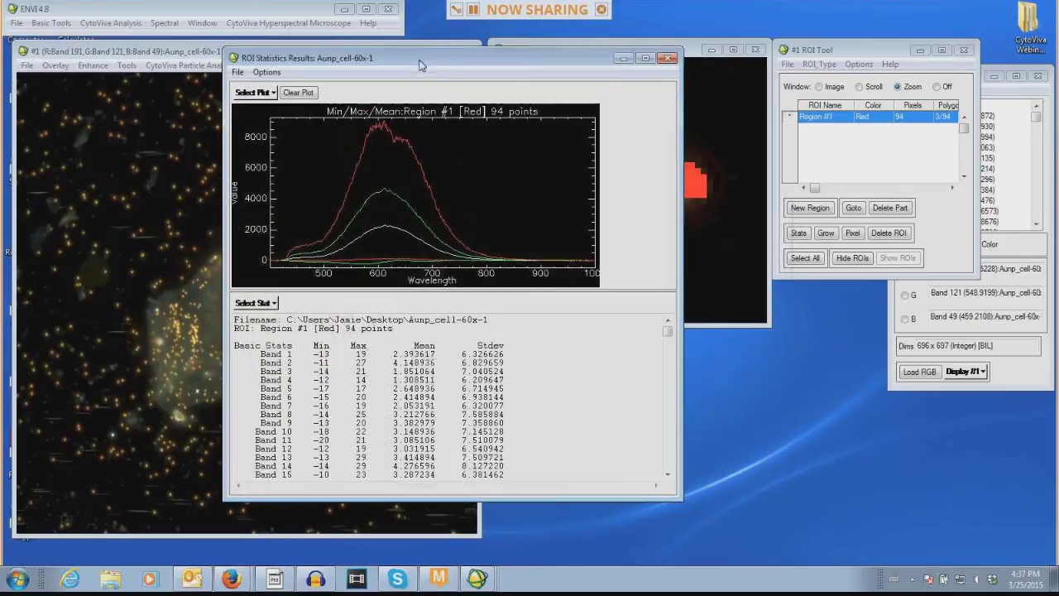
Show the plot key on the statistics plot and copy the Mean spectrum of Region #1 into a new blank plot window
right_click(461, 149)
left_click(484, 158)
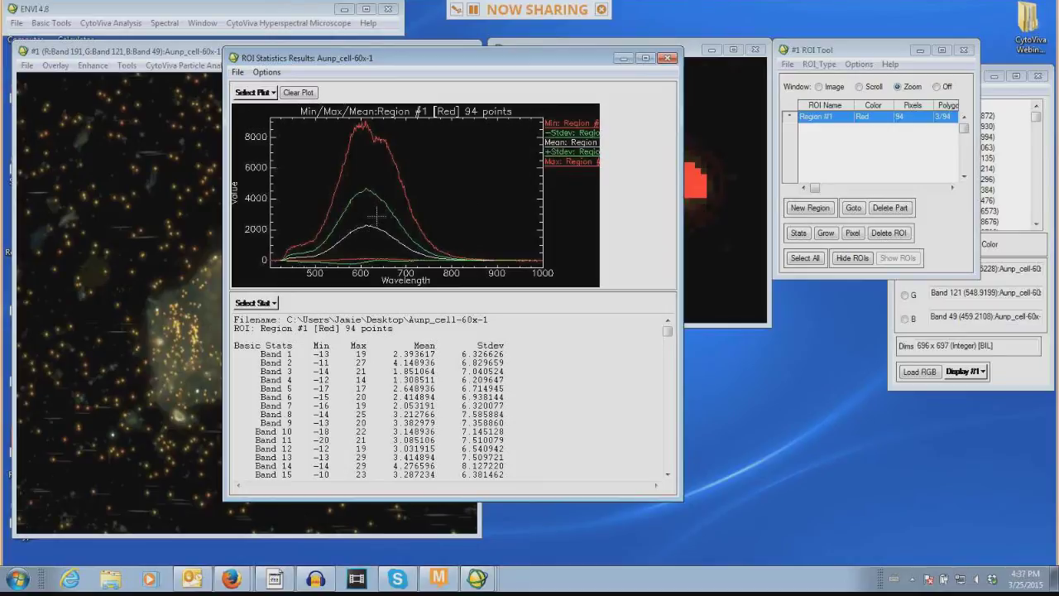
right_click(466, 162)
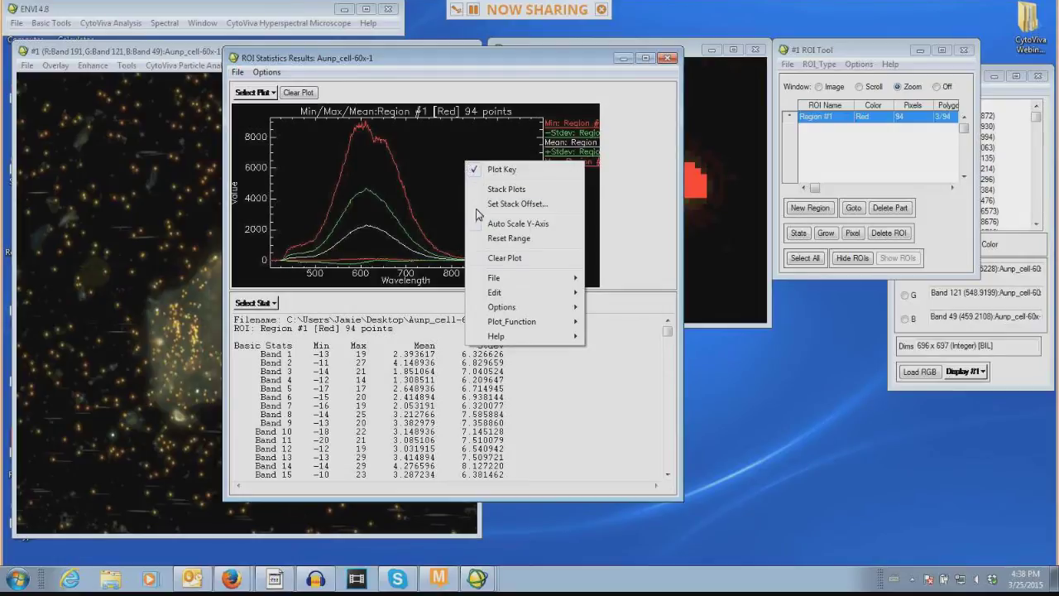
mouse_move(525, 311)
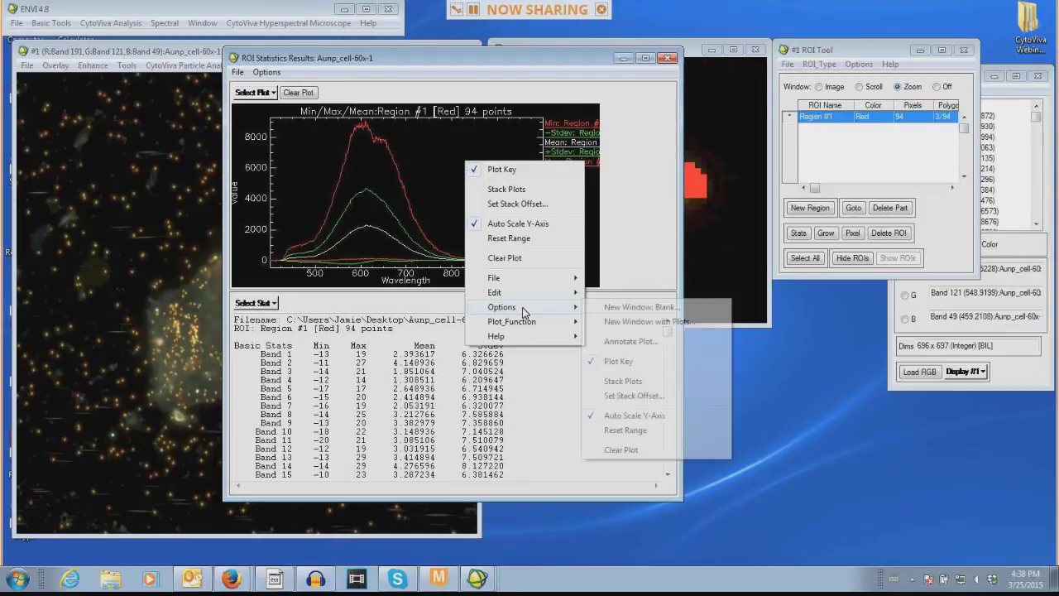
left_click(626, 311)
left_click_drag(500, 214, 833, 197)
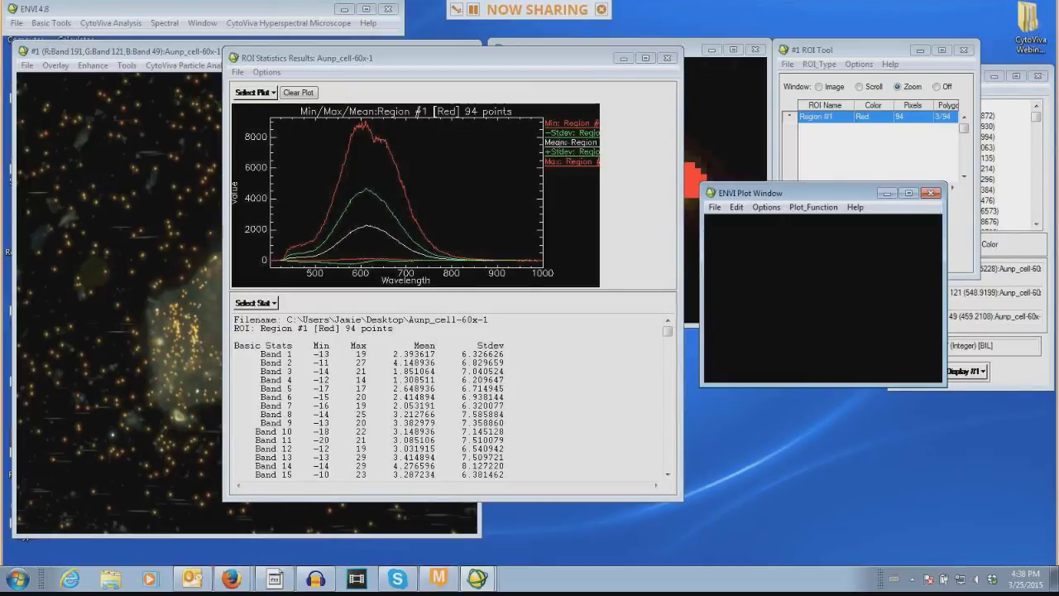
left_click_drag(577, 149, 785, 265)
Enlarge the new plot window and arrange it and the ROI statistics results so they do not overlap
left_click_drag(755, 196, 717, 186)
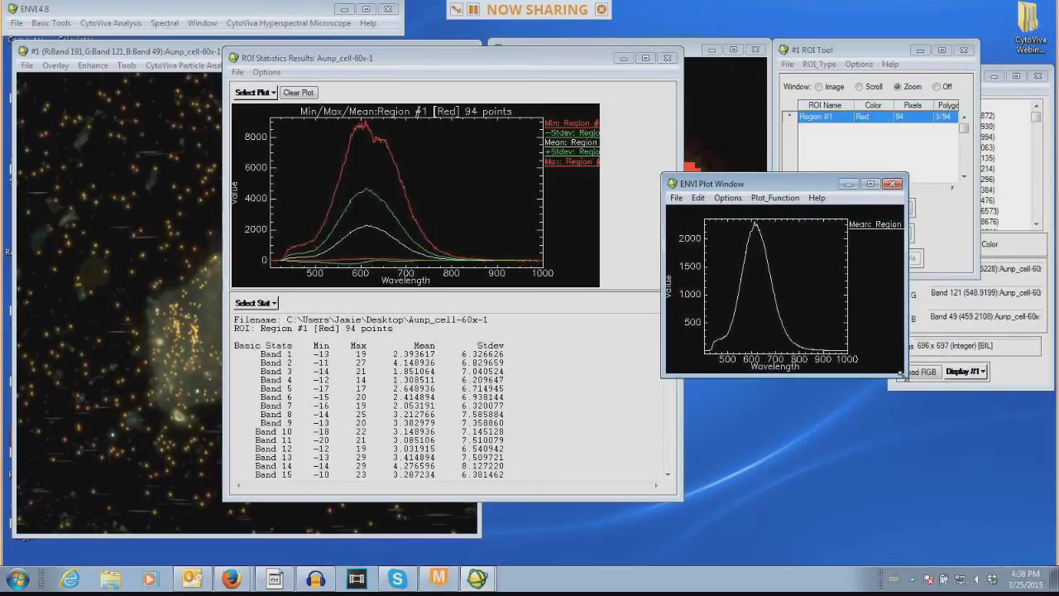
left_click_drag(901, 374, 1010, 432)
left_click_drag(430, 58, 206, 52)
left_click_drag(747, 199, 662, 264)
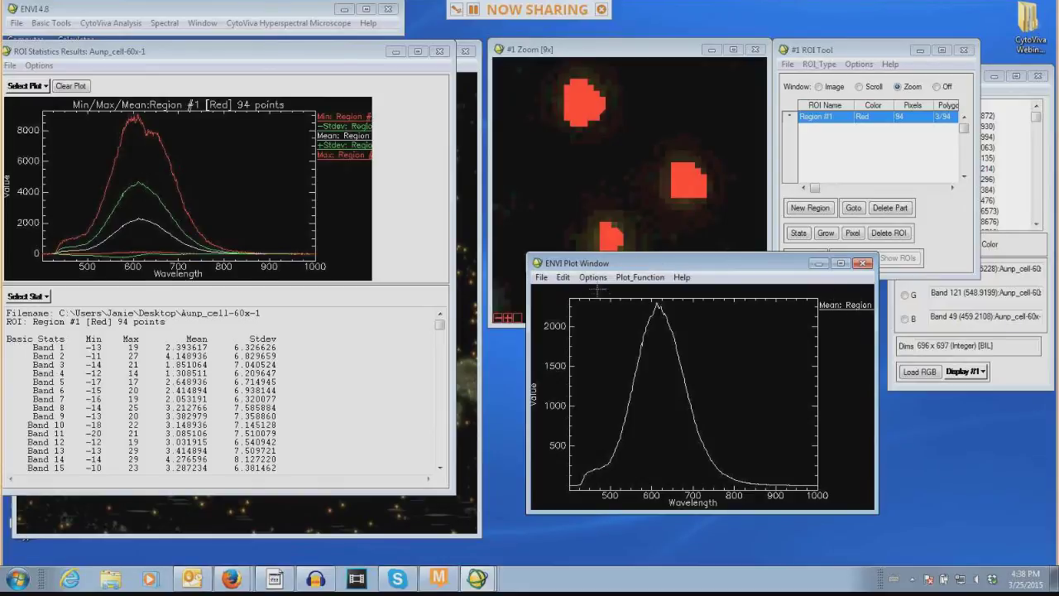
Review the title, font, axis and tick mark settings in the plot parameters of the mean spectrum plot
left_click(592, 278)
mouse_move(563, 278)
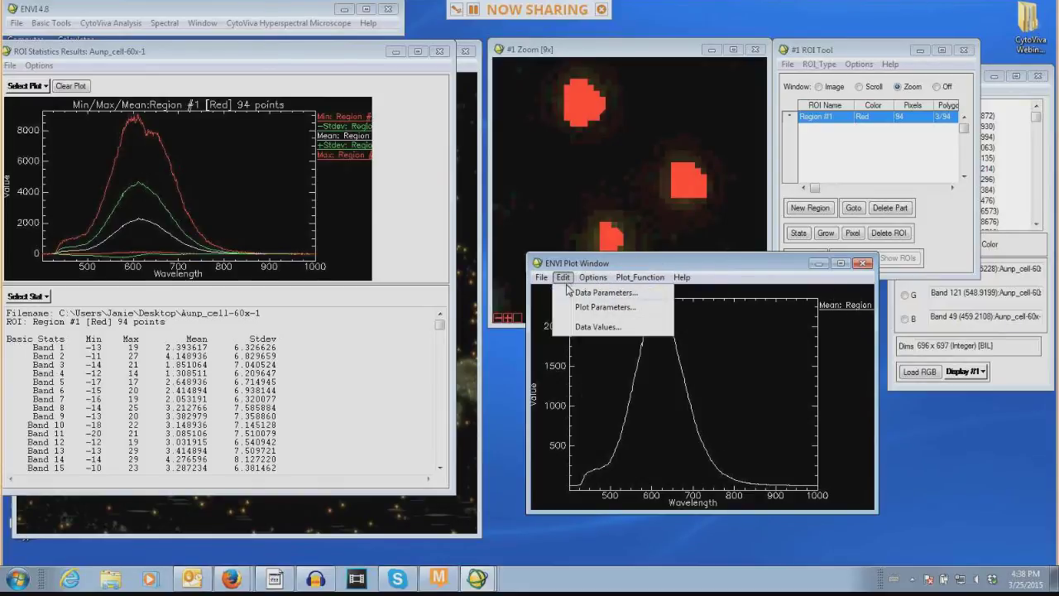
left_click(578, 307)
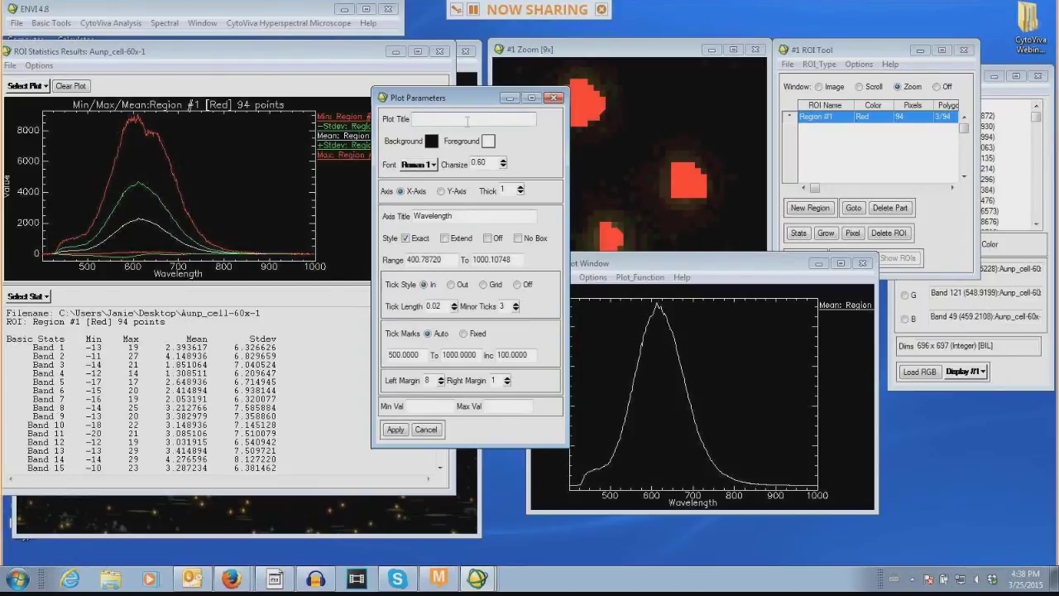
left_click(550, 98)
Rename the mean spectrum of Region #1 as "au particles" in the plot's data parameters
left_click(562, 277)
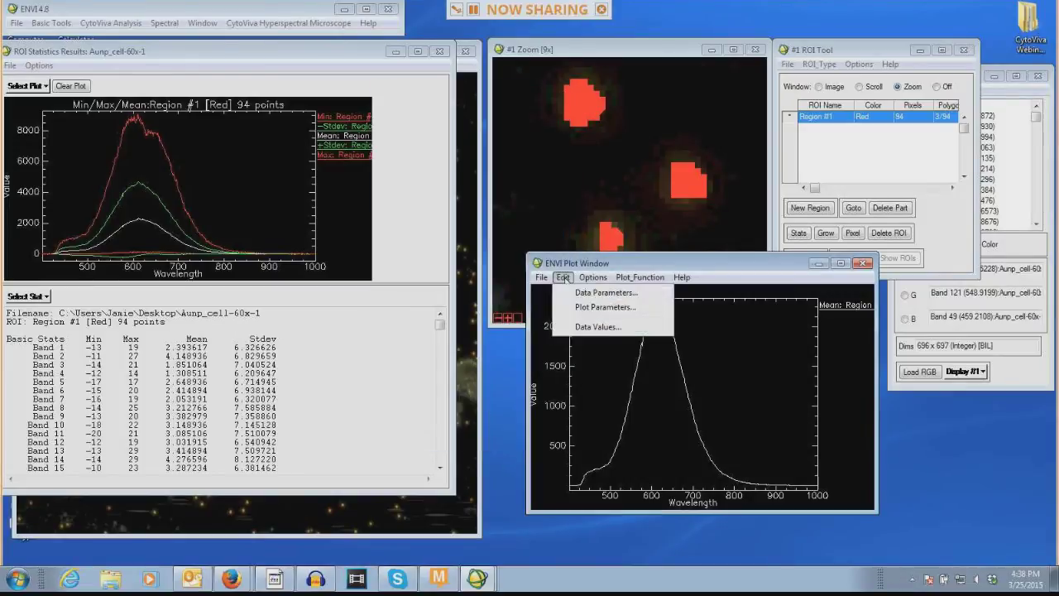
left_click(577, 291)
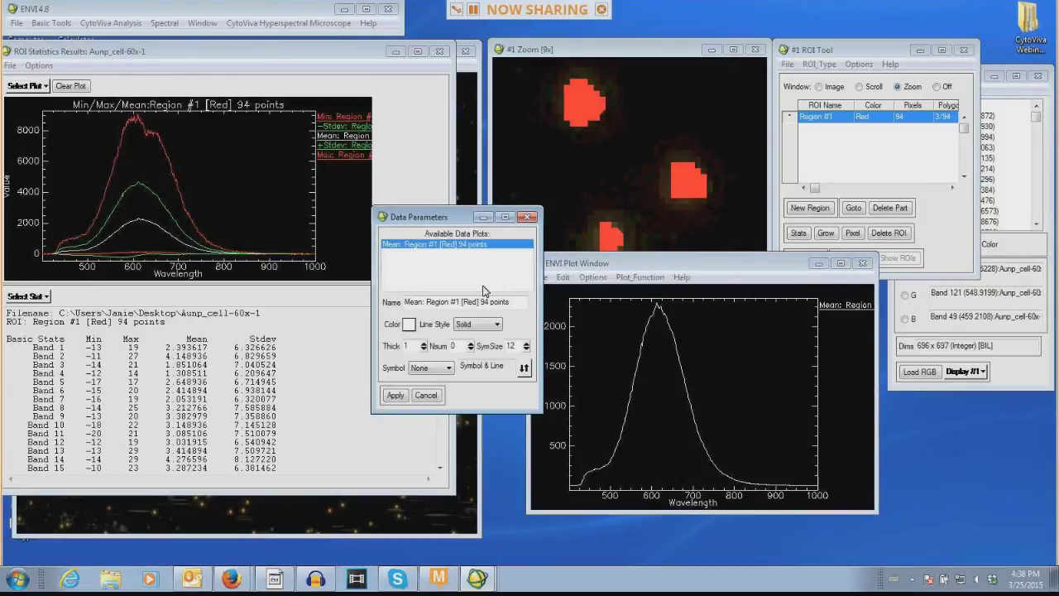
left_click_drag(517, 303, 405, 303)
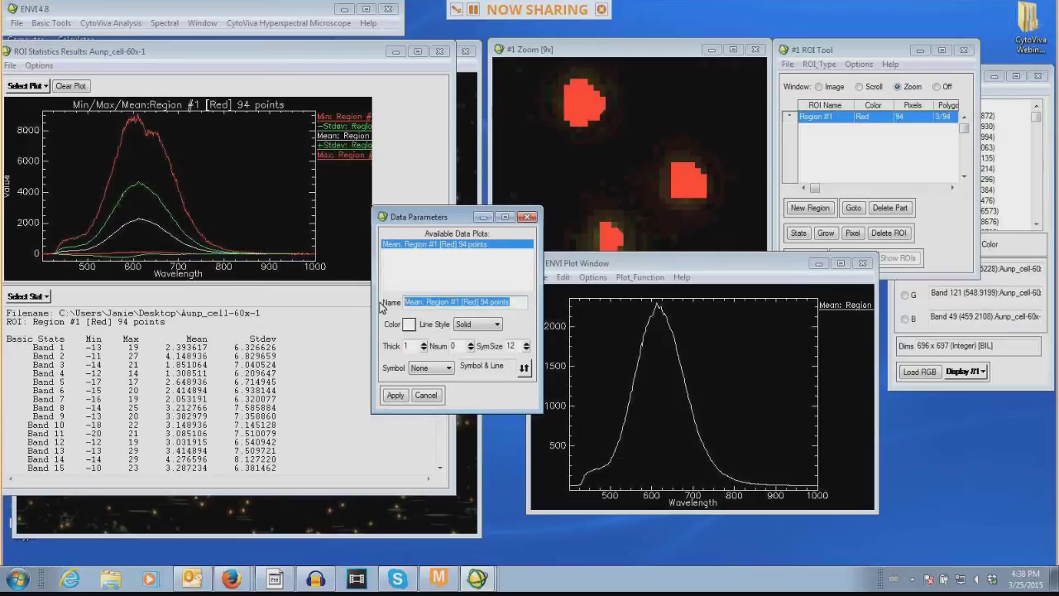
type("au particles")
left_click(396, 395)
left_click(529, 216)
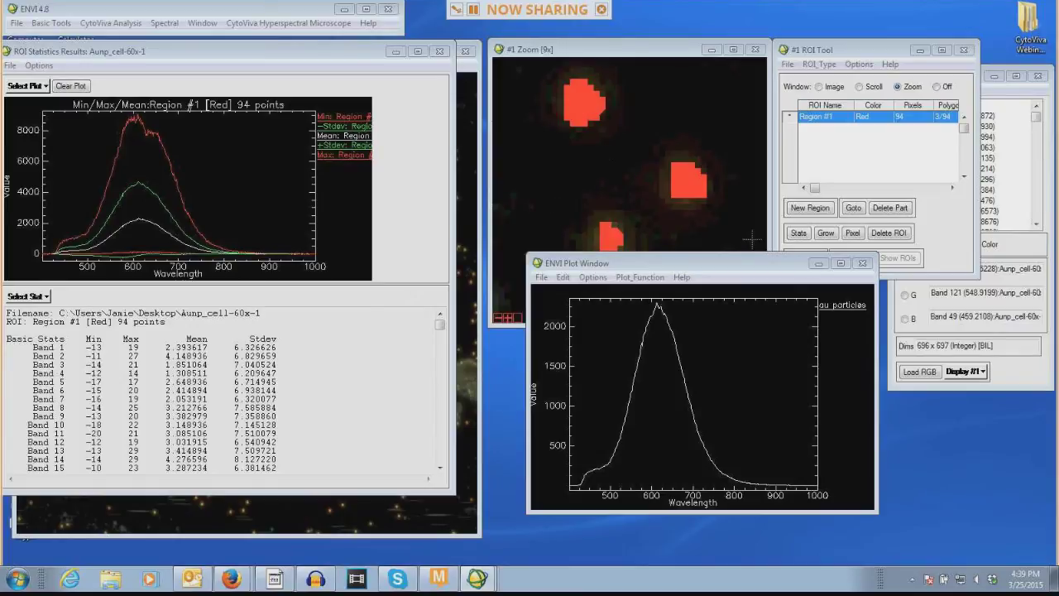
Close the spectrum plot and the ROI statistics results, and delete the particle outlines of Region #1
left_click(862, 262)
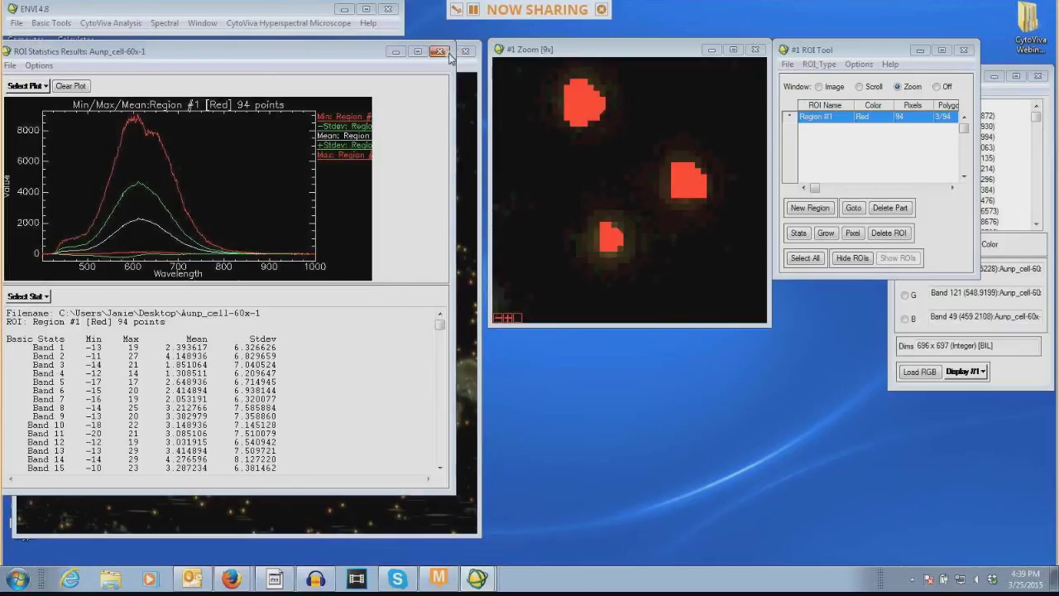
left_click(439, 51)
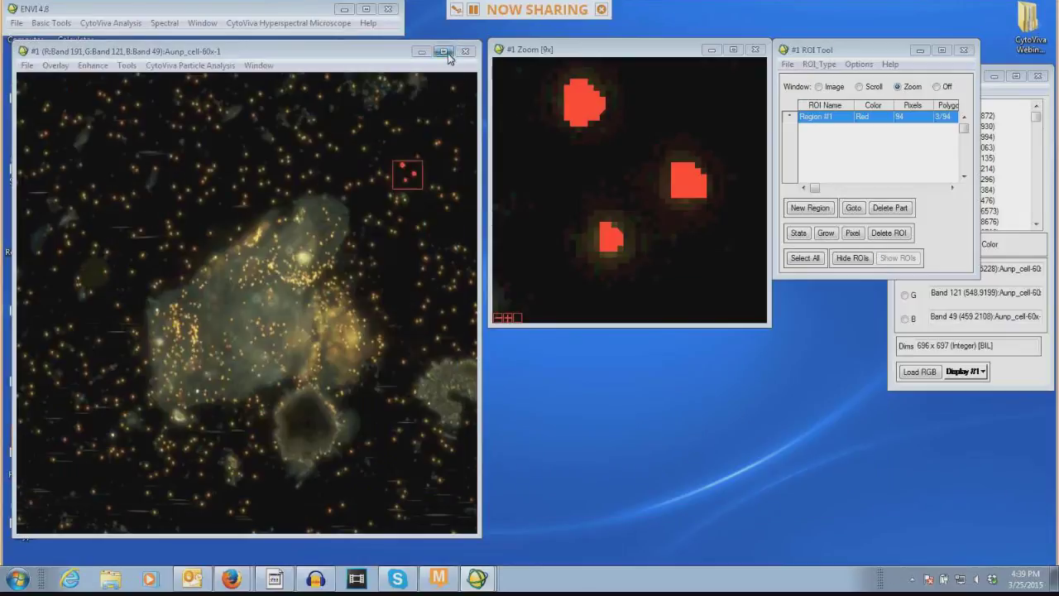
left_click(900, 235)
Draw a trial polyline ROI across the uppermost zoomed particle and delete it
left_click(818, 64)
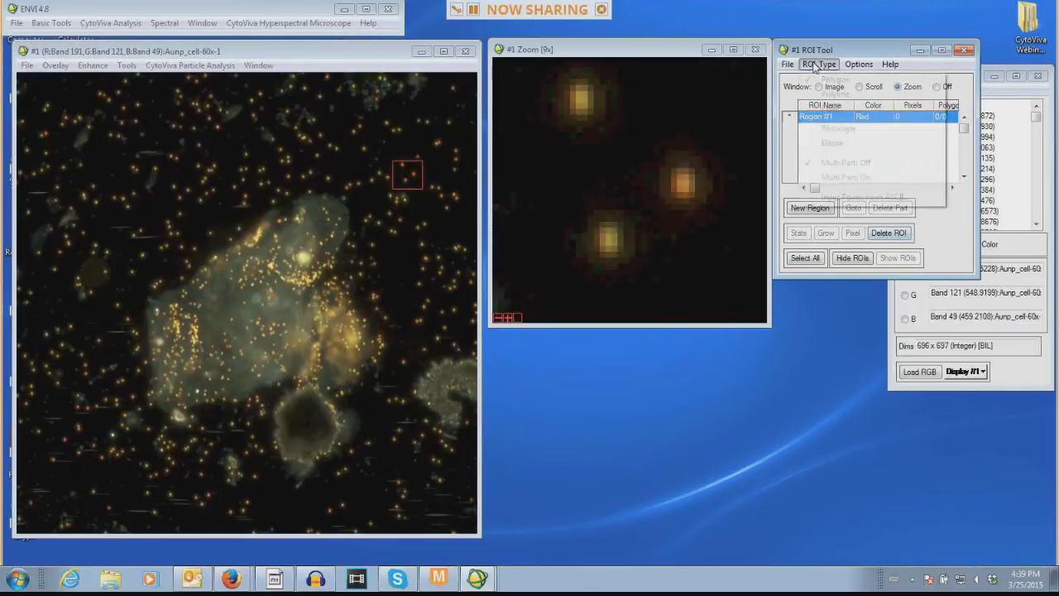
left_click(824, 97)
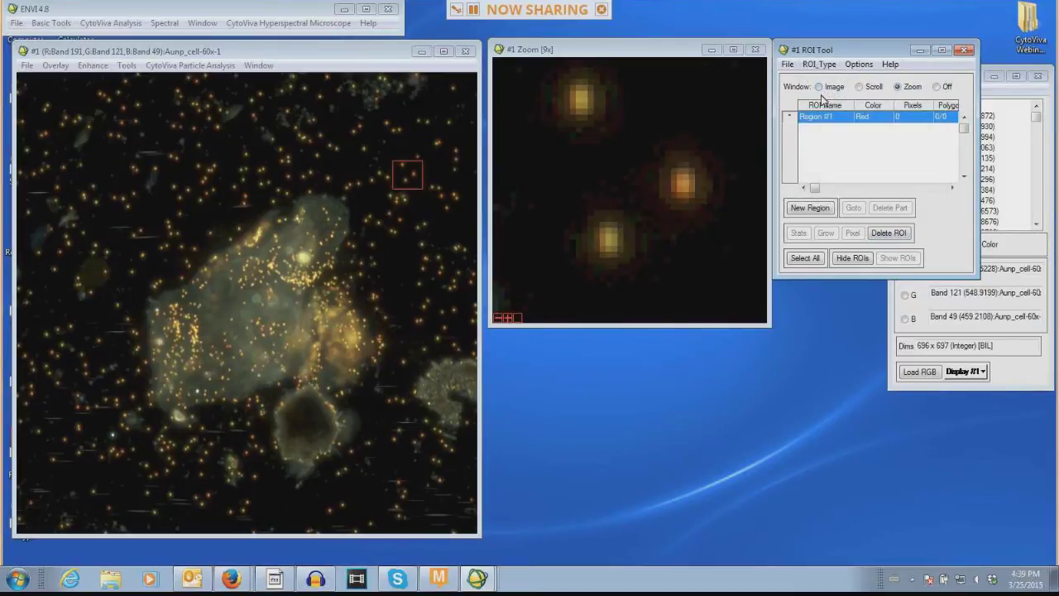
left_click(575, 84)
left_click(587, 118)
right_click(592, 89)
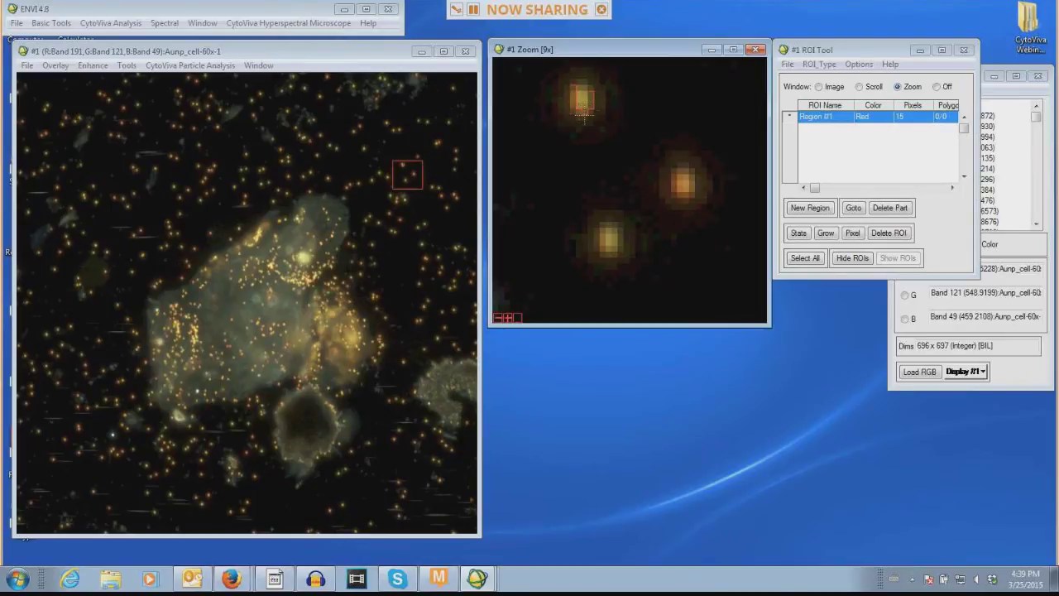
left_click(894, 237)
Place trial point ROIs on the uppermost zoomed particle and delete them
left_click(819, 64)
left_click(837, 112)
left_click(573, 87)
left_click(579, 98)
left_click(888, 233)
Draw a trial rectangle ROI over the uppermost zoomed particle and delete it
left_click(818, 63)
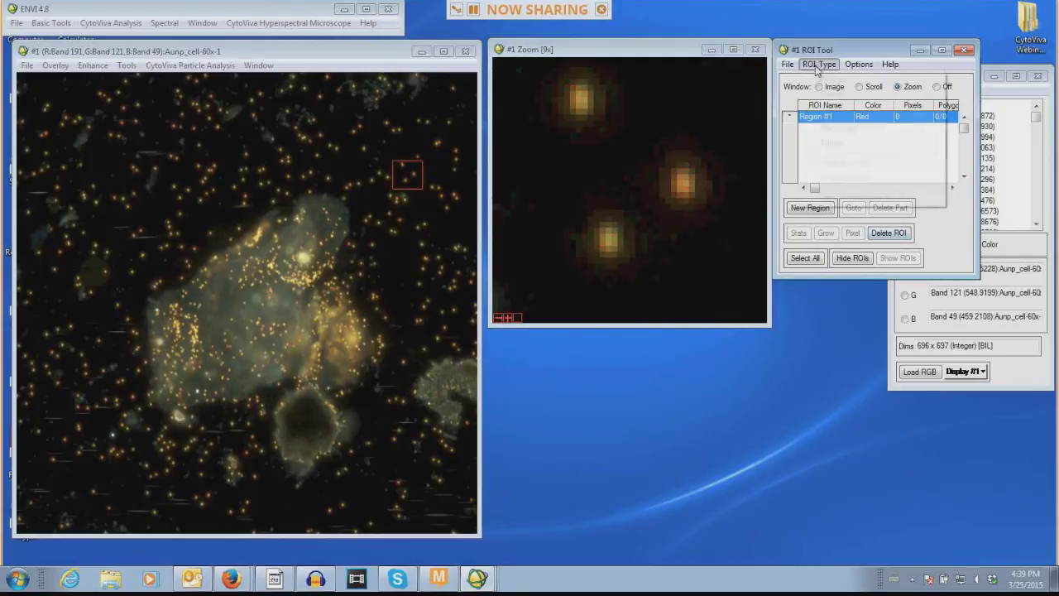
left_click(832, 124)
left_click_drag(565, 85, 605, 121)
right_click(606, 120)
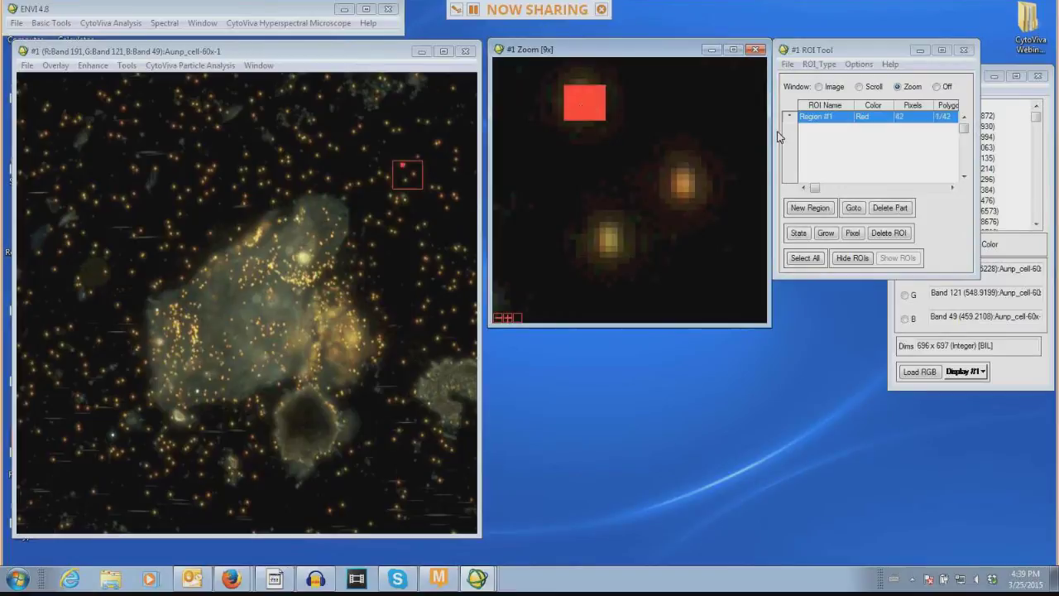
left_click(888, 233)
Draw a trial ellipse ROI between the three zoomed particles and delete it
left_click(807, 66)
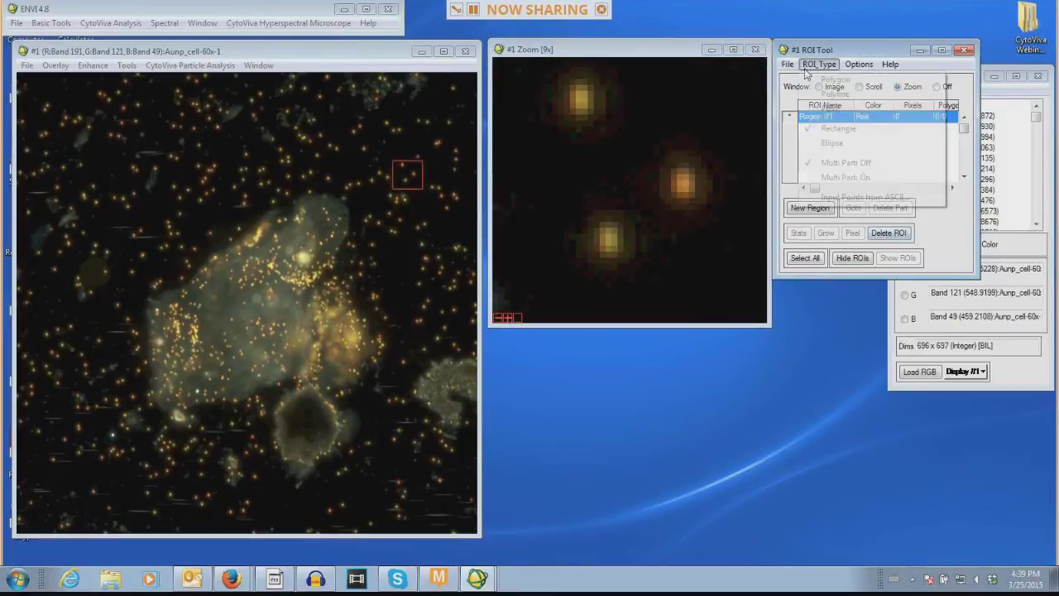
left_click(831, 142)
left_click_drag(649, 153, 726, 224)
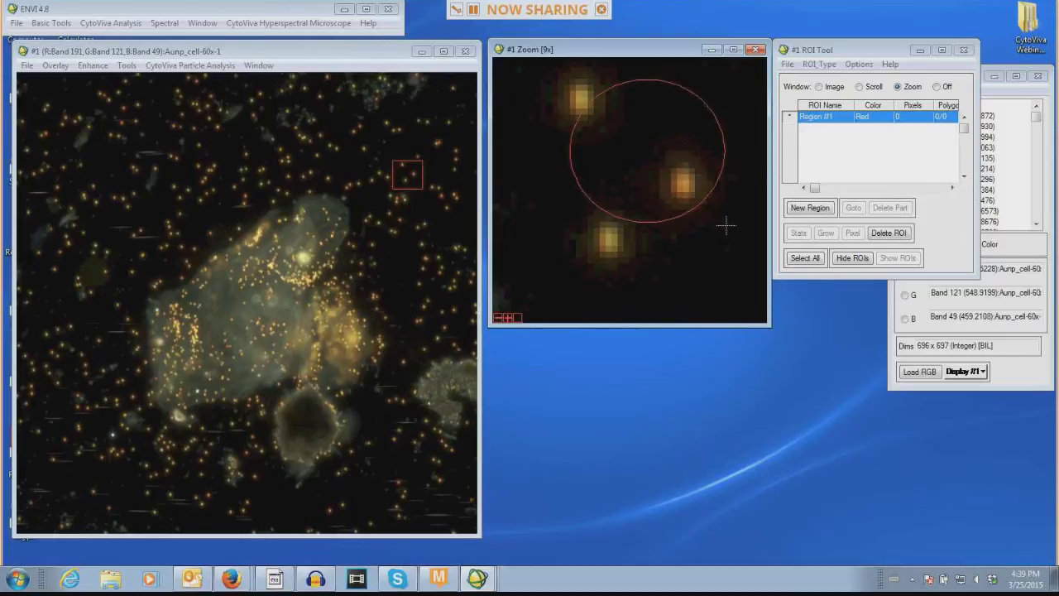
right_click(682, 161)
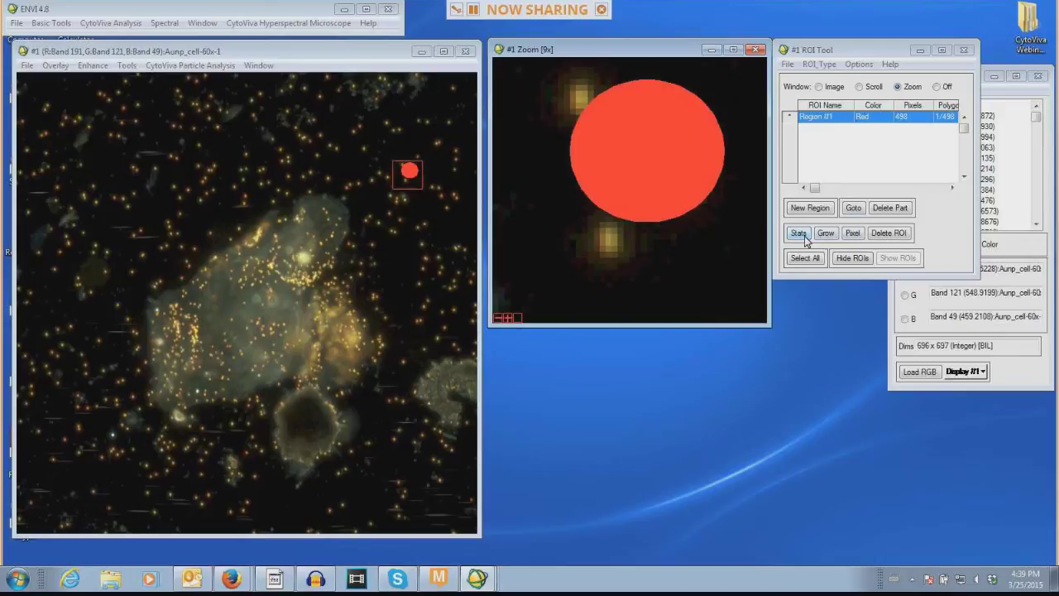
left_click(890, 234)
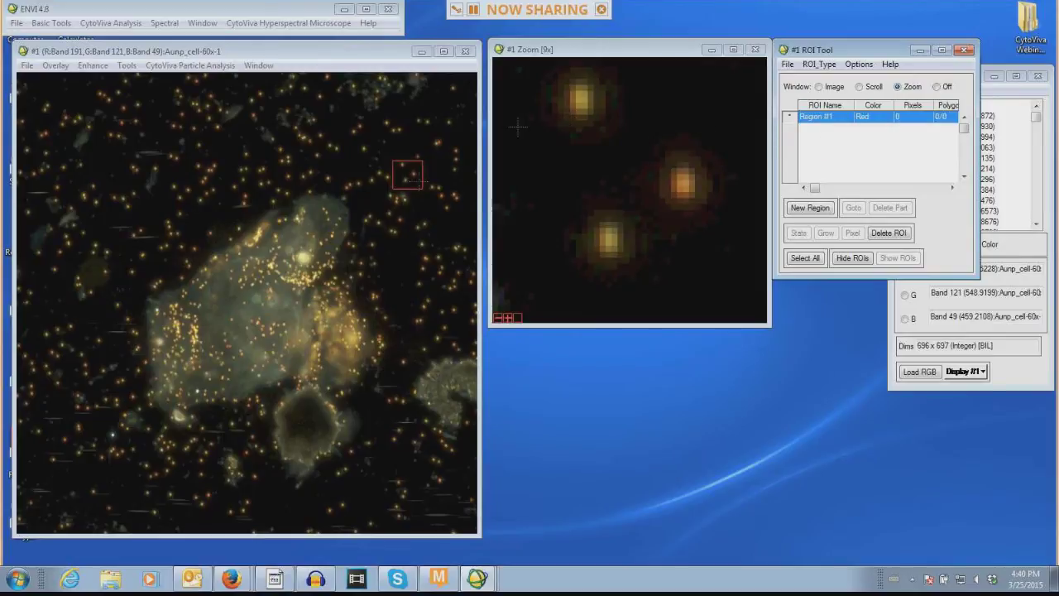
Set the ROI type back to Polygon and outline the bright core of the uppermost zoomed particle in Region #1
left_click(817, 65)
left_click(833, 79)
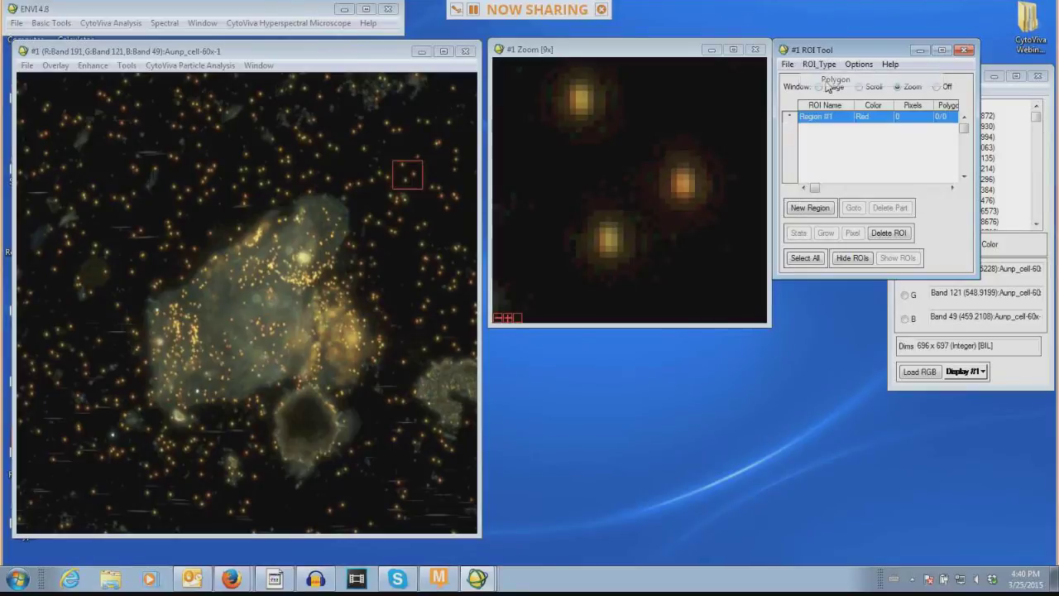
left_click(579, 86)
left_click(566, 93)
left_click(569, 114)
left_click(592, 111)
left_click(590, 89)
right_click(589, 86)
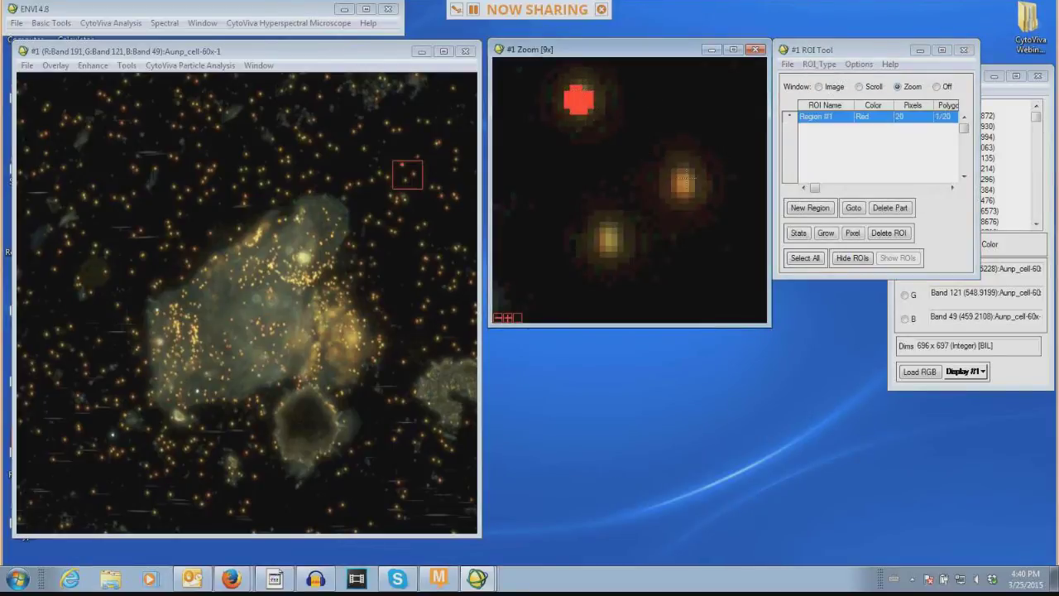
Outline the bright cores of the remaining two zoomed particles with polygons in Region #1
left_click(700, 196)
right_click(686, 165)
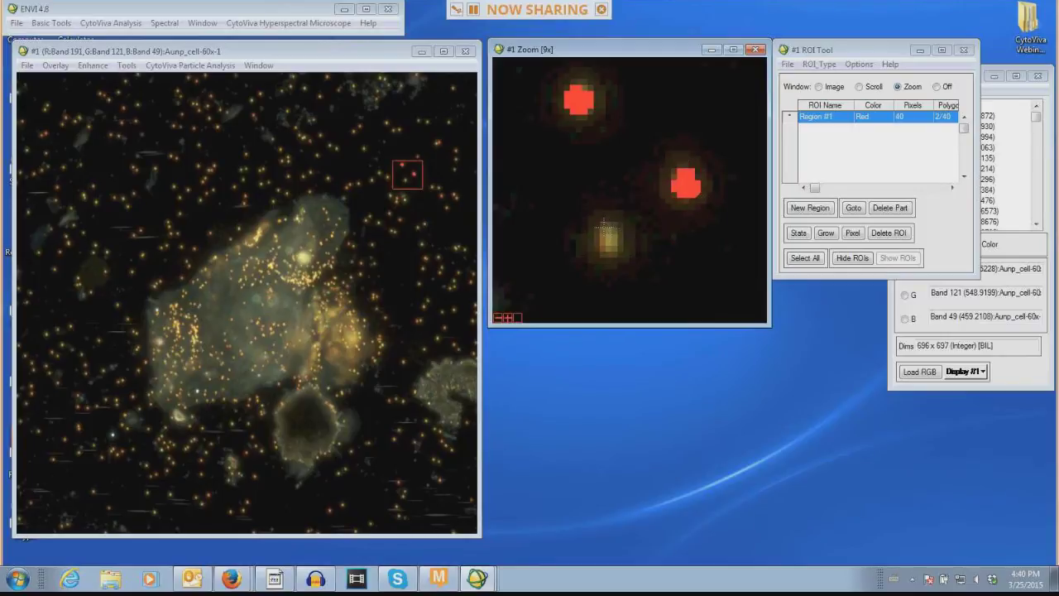
left_click(626, 254)
left_click(627, 225)
left_click(604, 217)
right_click(600, 222)
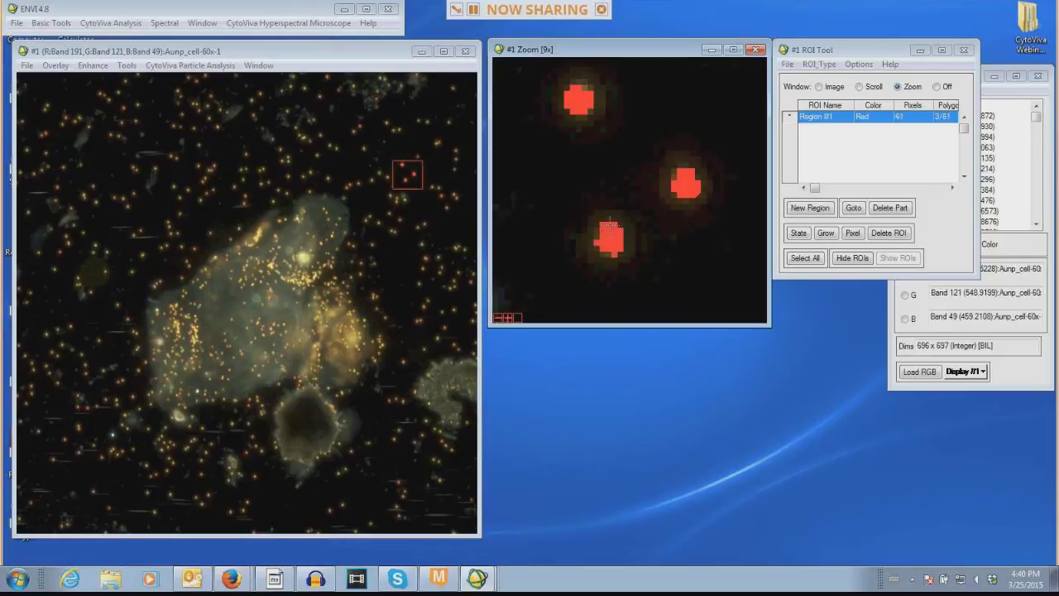
Add a second green region and outline a polygon inside the small cell at the image's right edge
left_click(818, 212)
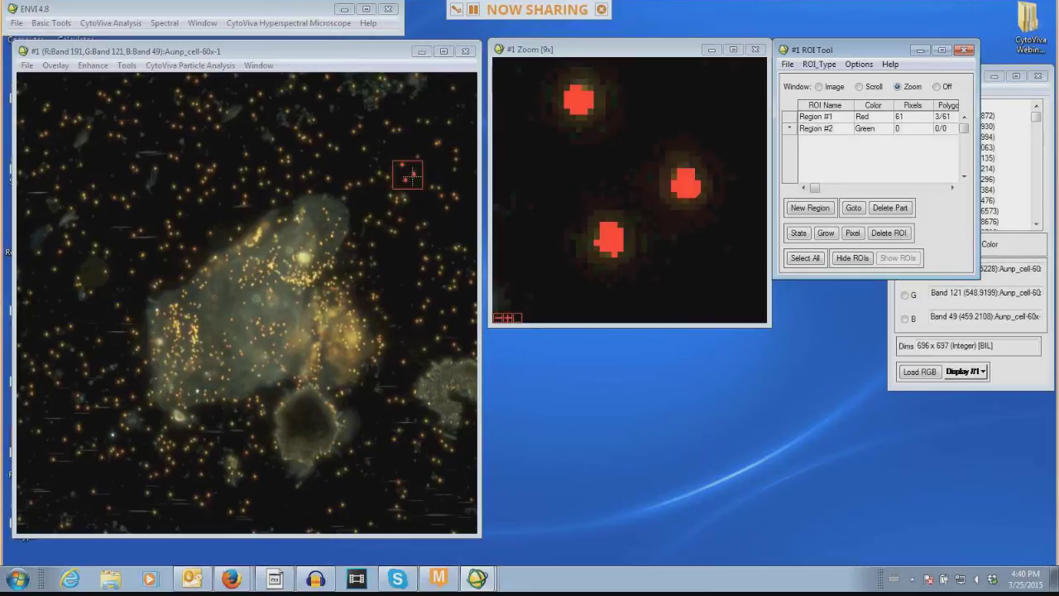
left_click_drag(411, 174, 453, 375)
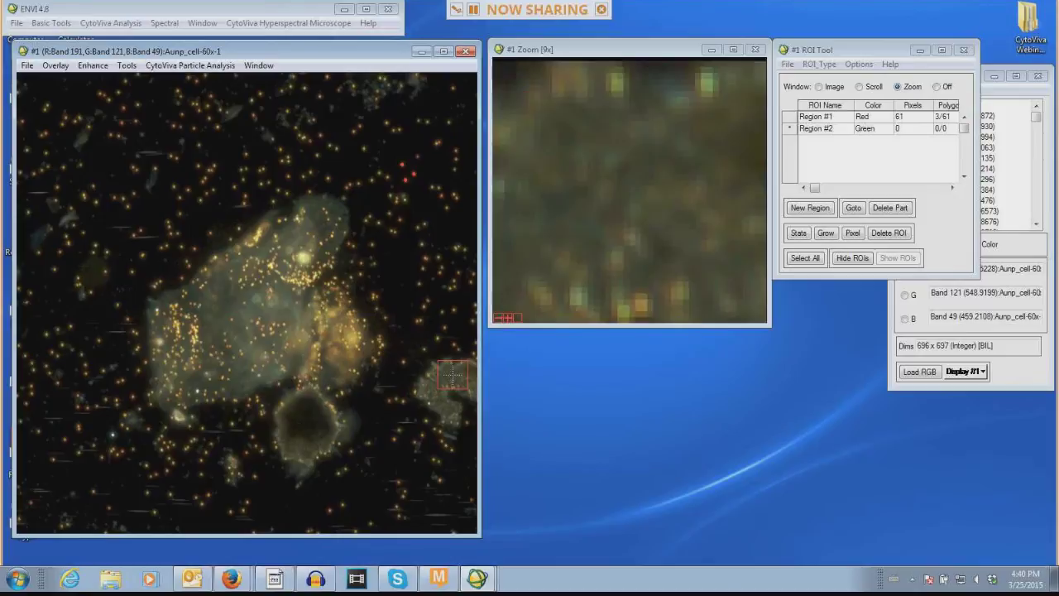
mouse_move(586, 130)
left_mouse_down()
mouse_move(577, 141)
mouse_move(680, 218)
mouse_move(642, 137)
mouse_move(585, 130)
left_mouse_up()
right_click(586, 129)
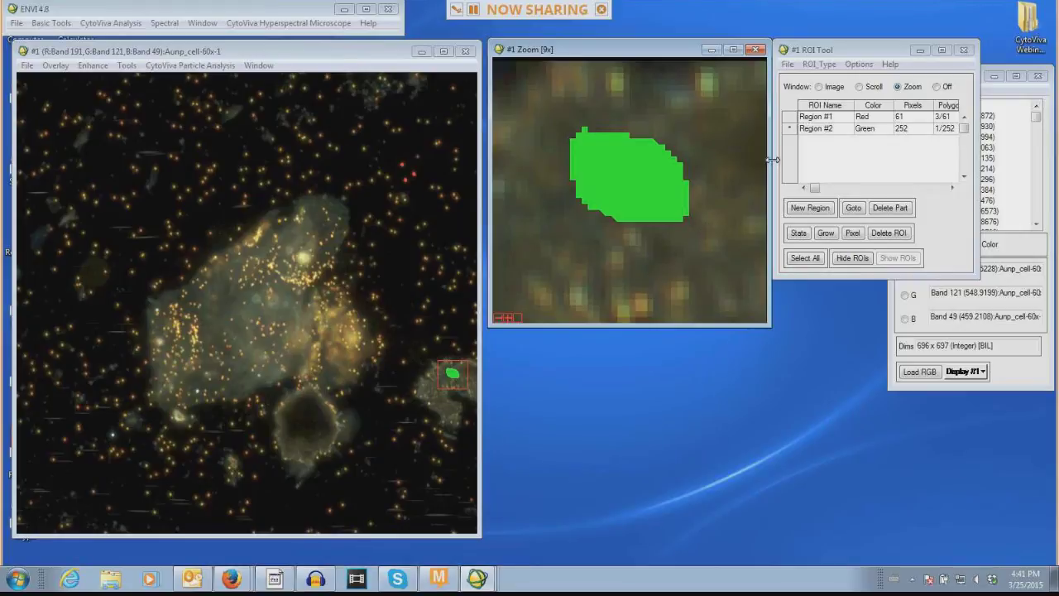
Compute the ROI statistics for Region #1 and Region #2 together and show the plot key on the means plot
left_click(791, 117)
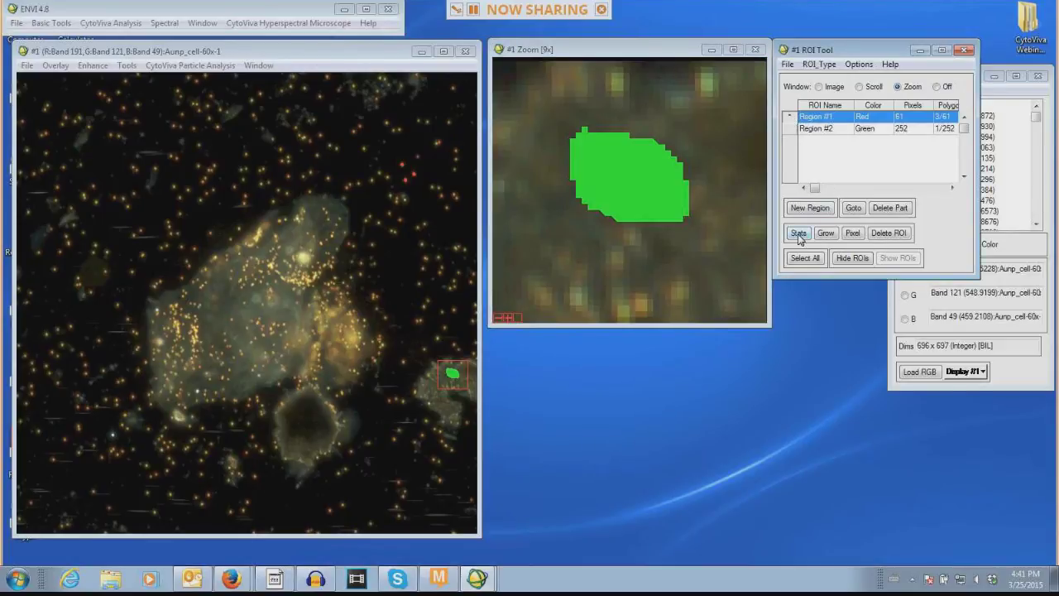
left_click(790, 129, "shift")
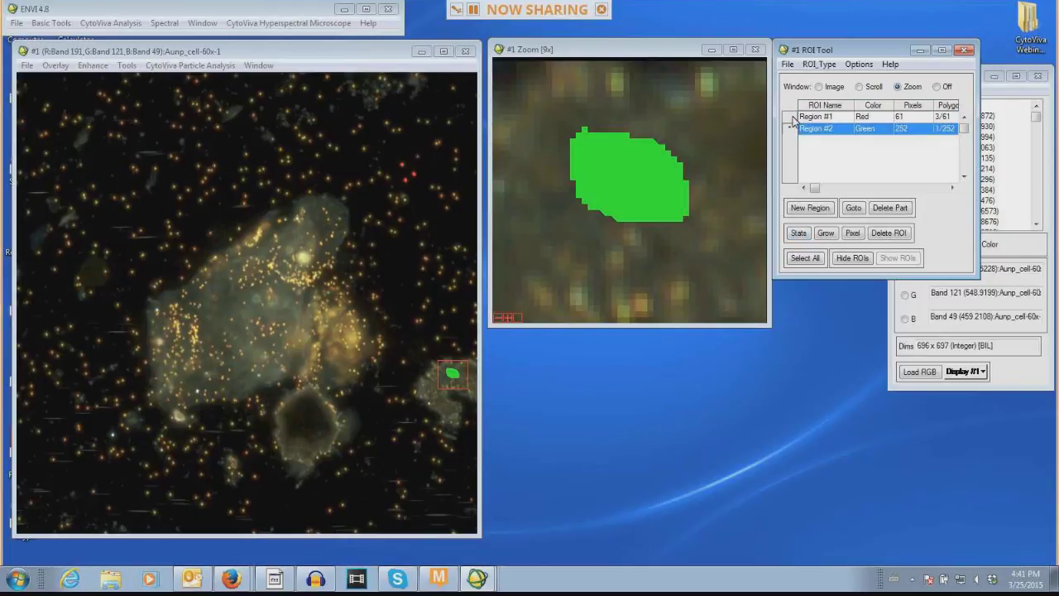
left_click(791, 121, "shift")
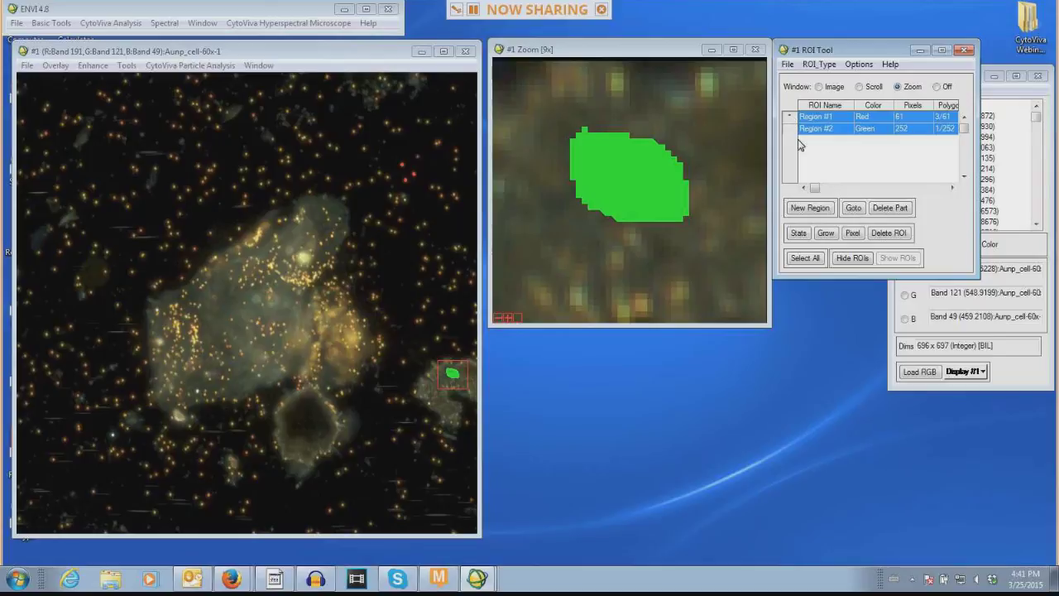
left_click(807, 261)
left_click(799, 234)
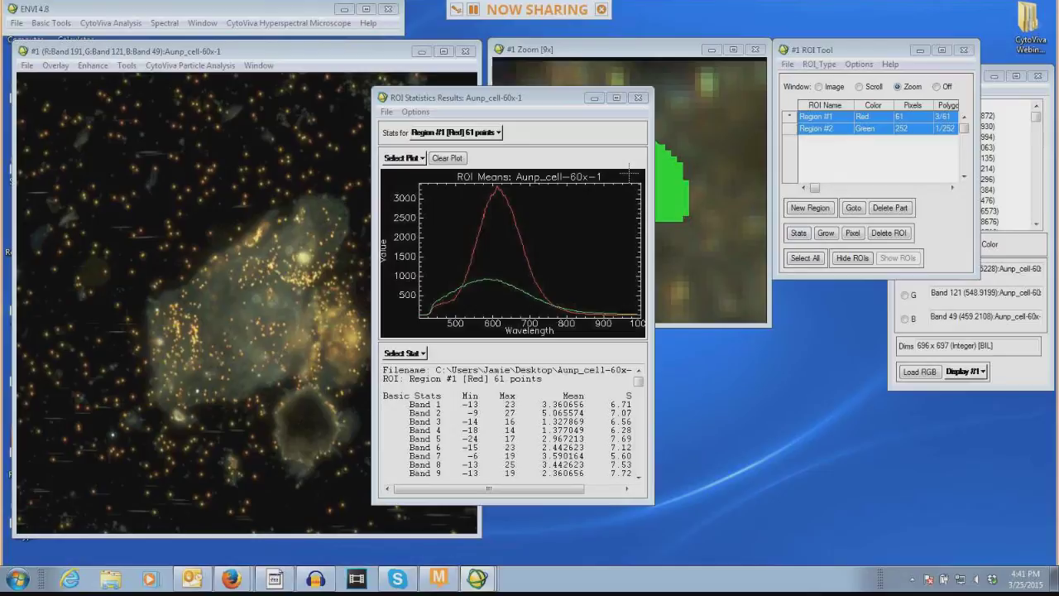
right_click(559, 219)
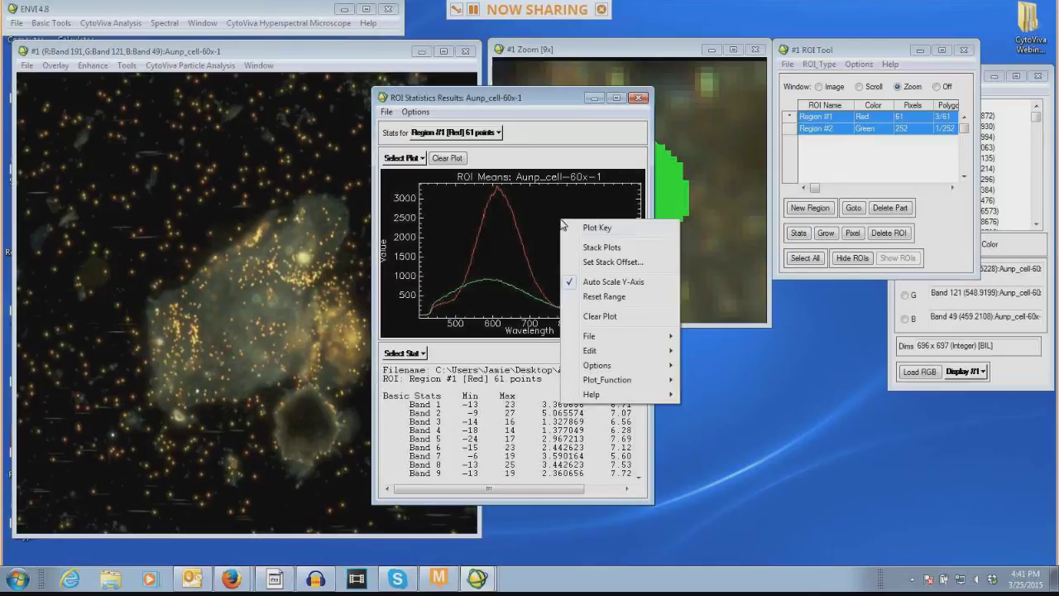
left_click(584, 229)
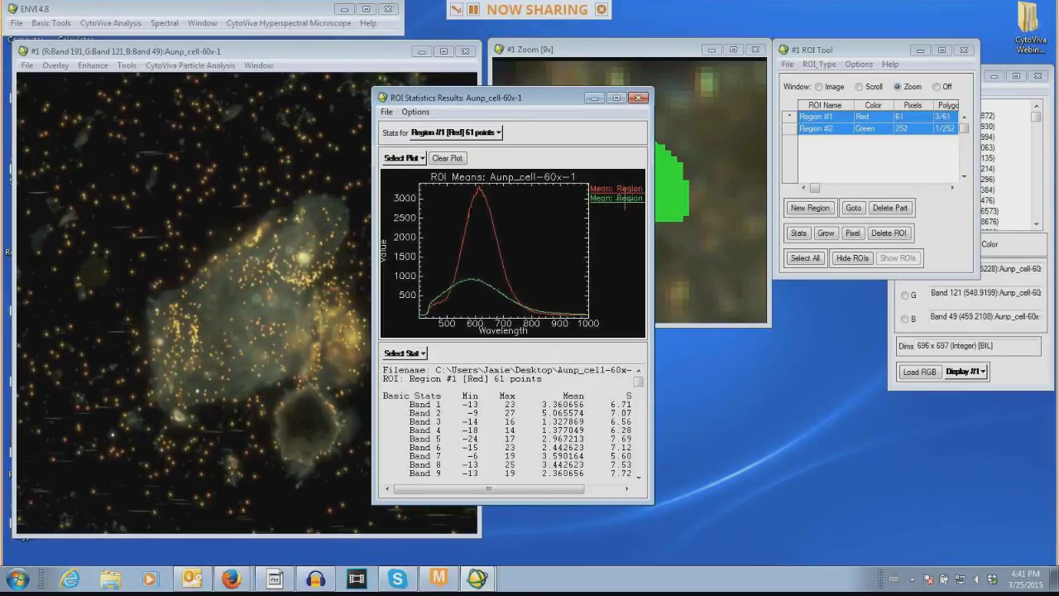
Reposition the ROI statistics results window for both regions and close it
left_click(415, 111)
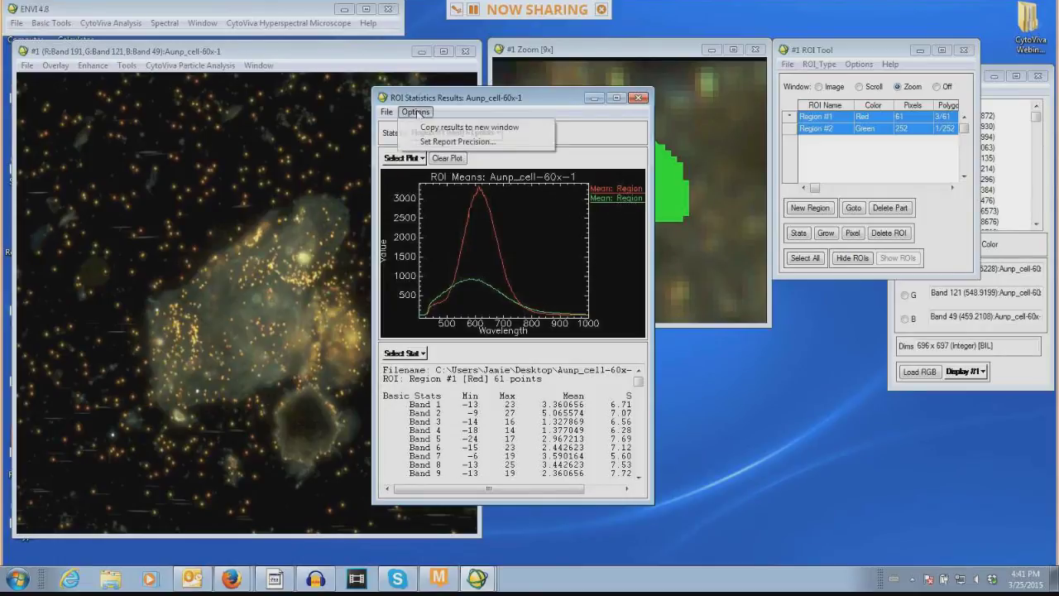
left_click(417, 113)
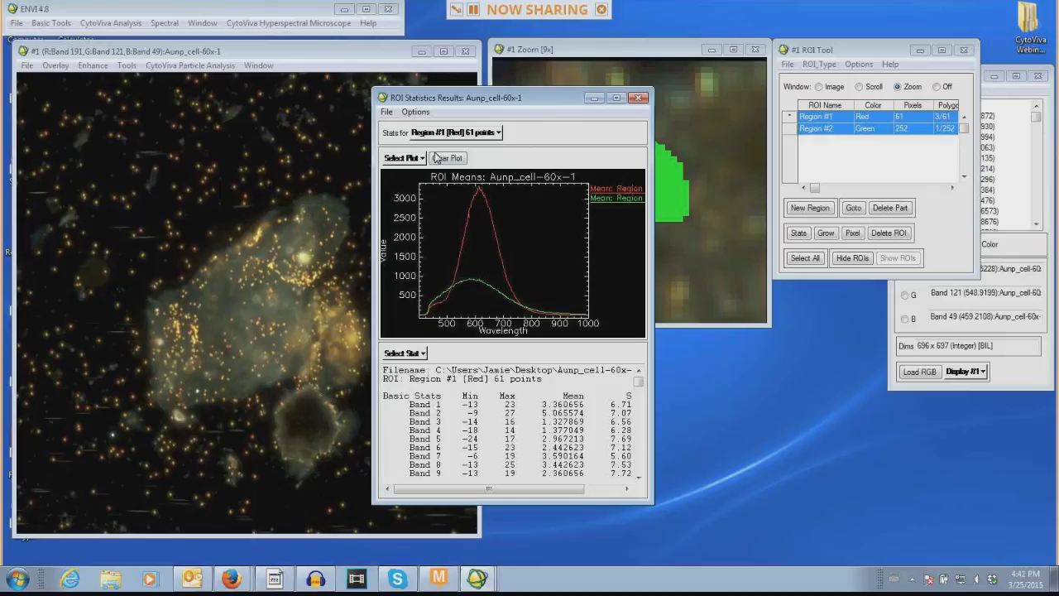
left_click_drag(421, 98, 734, 153)
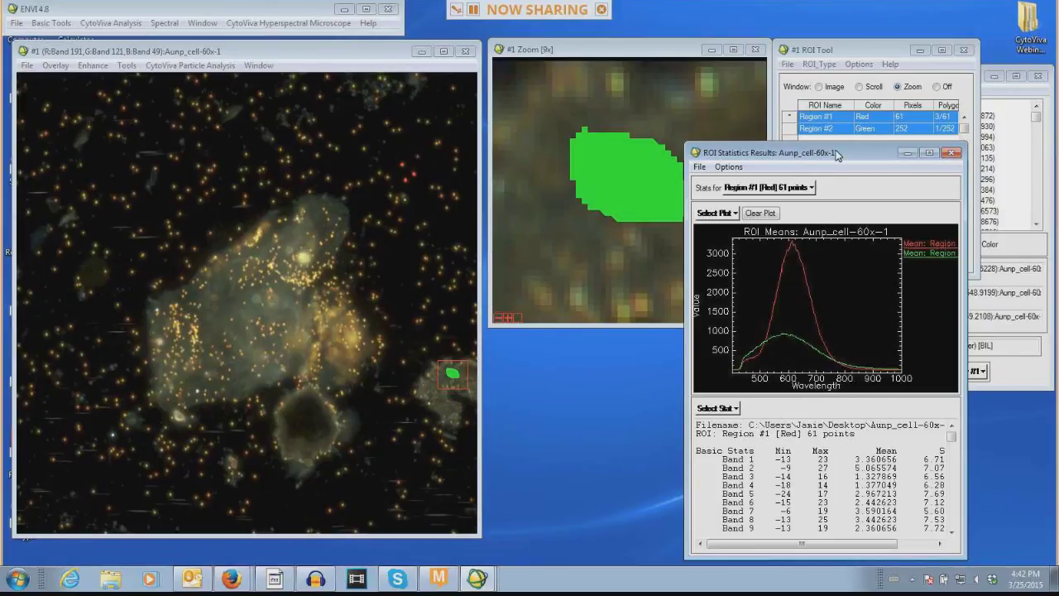
left_click_drag(838, 155, 590, 170)
left_click(703, 169)
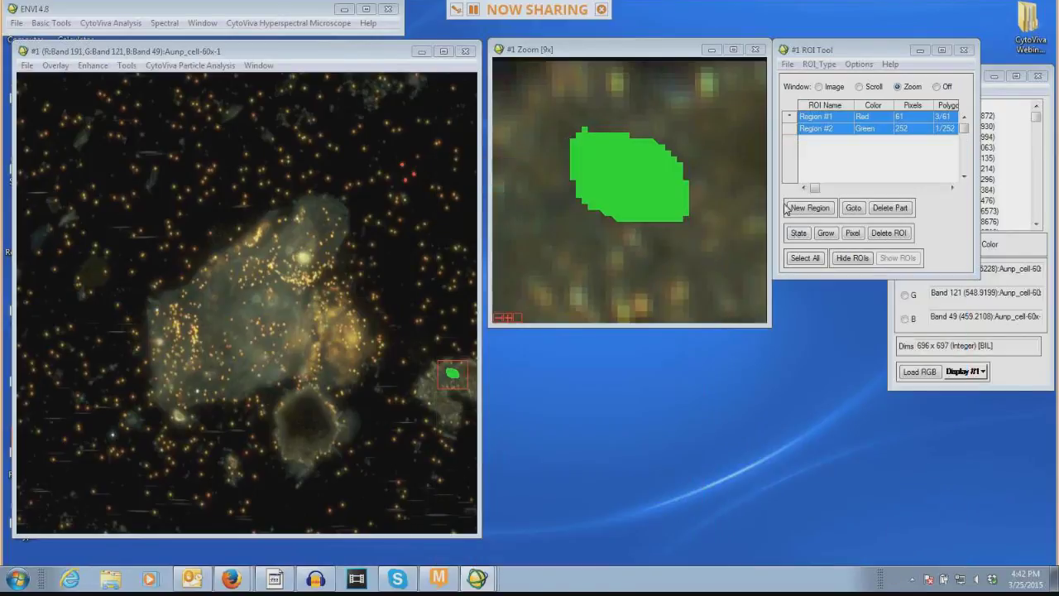
Add a third, blue region and outline polygons over the two orange particle cores near the image's right edge
left_click(827, 210)
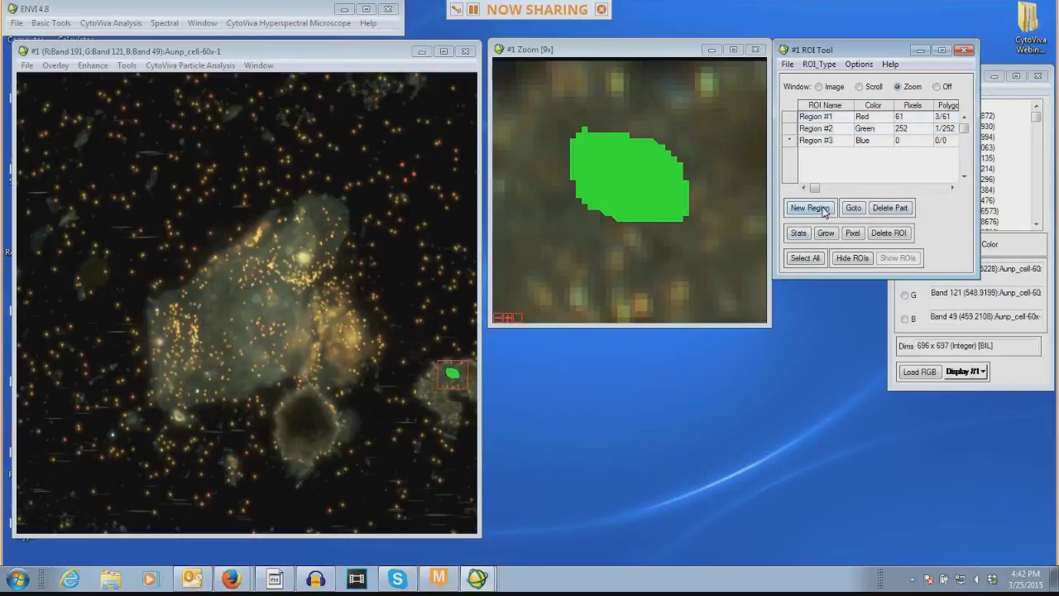
left_click_drag(400, 248, 469, 277)
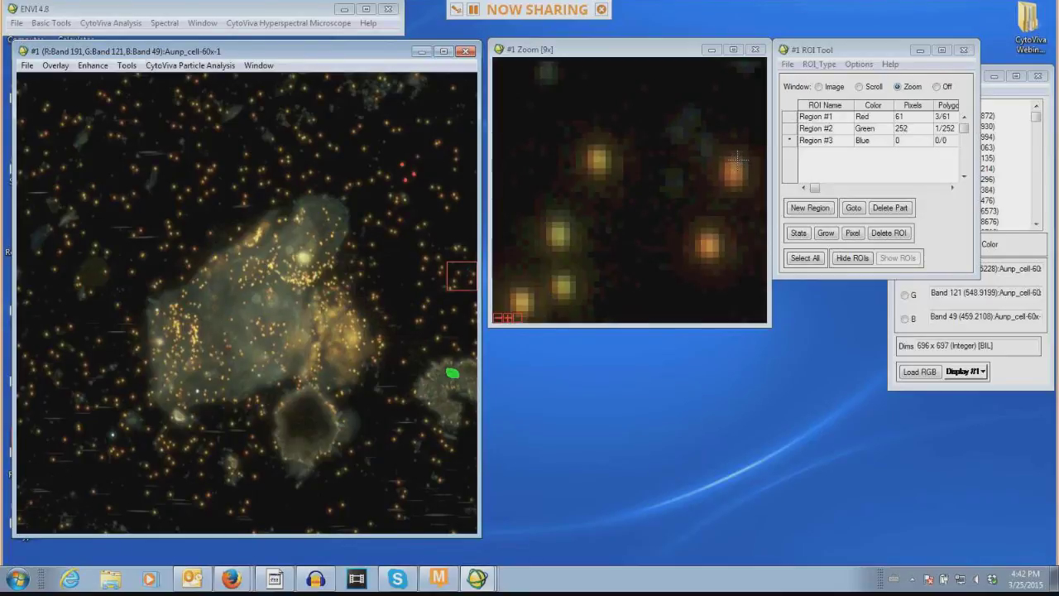
left_click(728, 180)
right_click(733, 170)
left_click(697, 234)
left_click(698, 263)
left_click(719, 263)
left_click(719, 234)
right_click(708, 224)
Select all three regions and compute their ROI statistics together
left_click(805, 258)
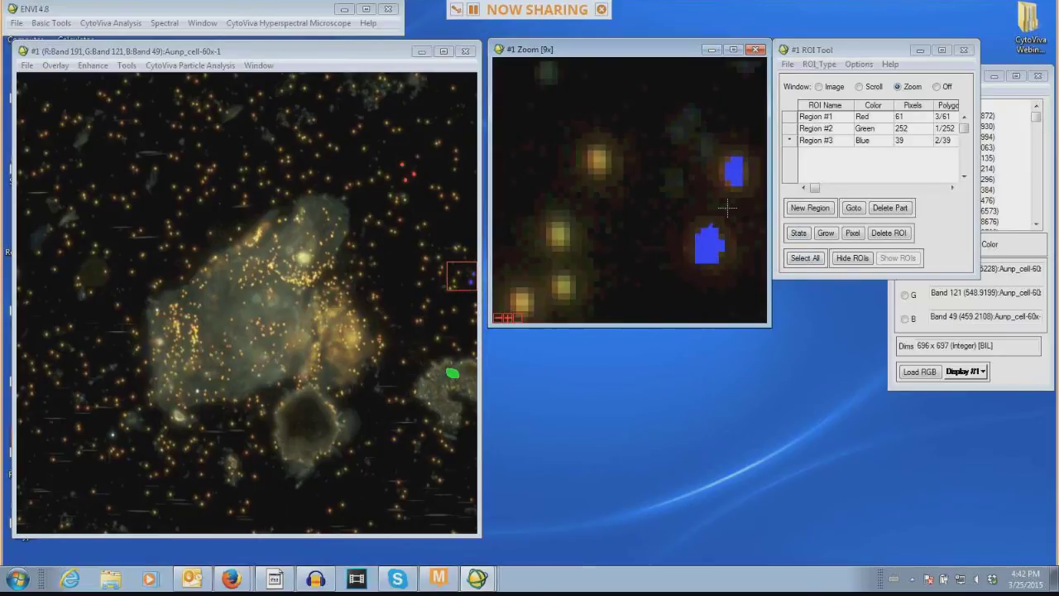
left_click(805, 259)
left_click(796, 232)
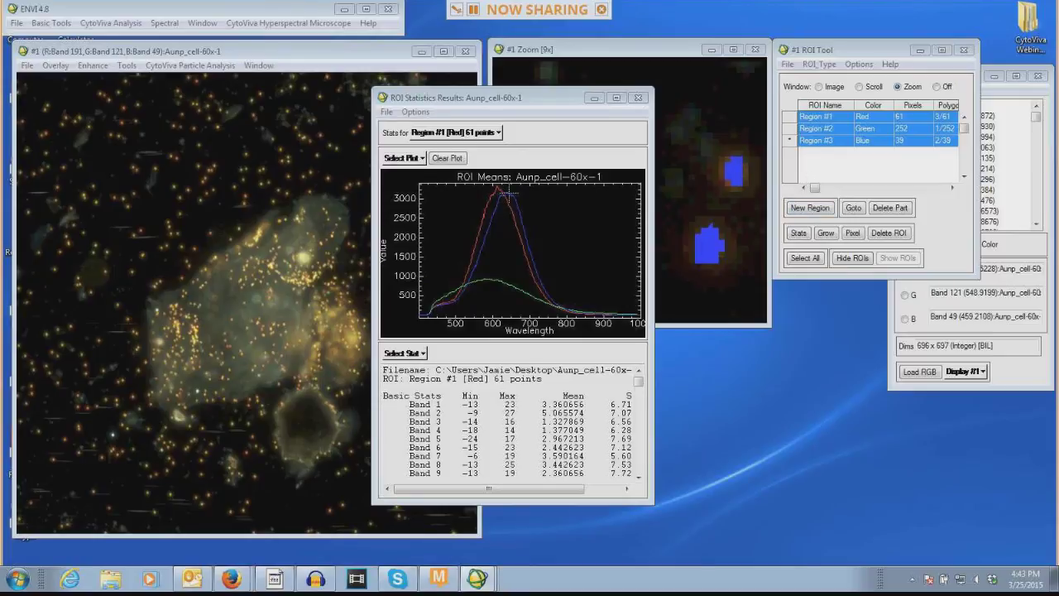
Compare the three regions' mean spectra on the plot and close the statistics results and the ROI Tool
left_click_drag(508, 192, 546, 252)
left_click_drag(526, 211, 519, 207)
left_click(489, 196)
middle_click(532, 229)
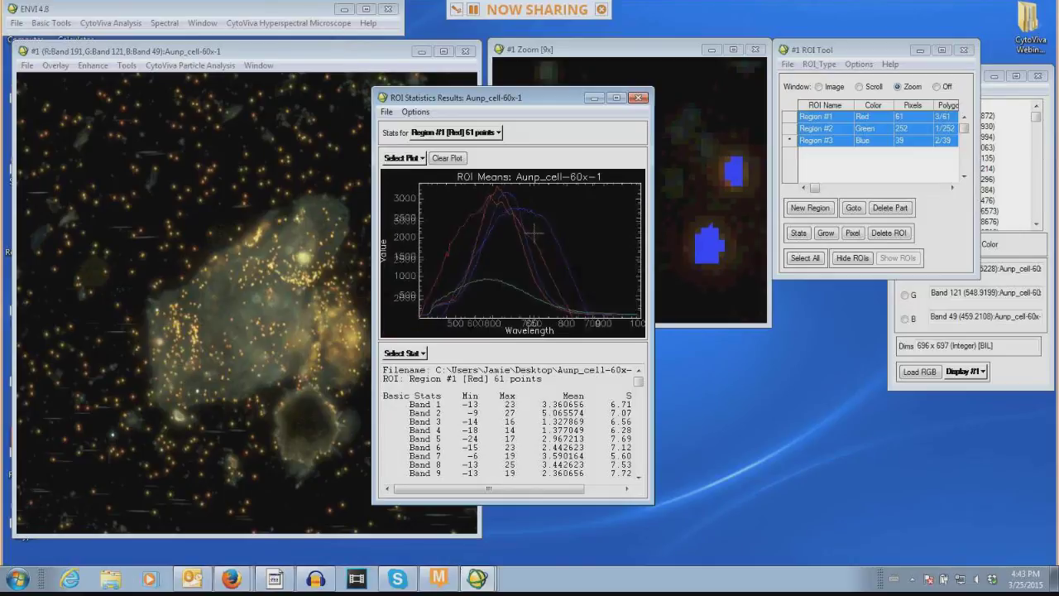
left_click(474, 282)
left_click_drag(475, 281, 492, 279)
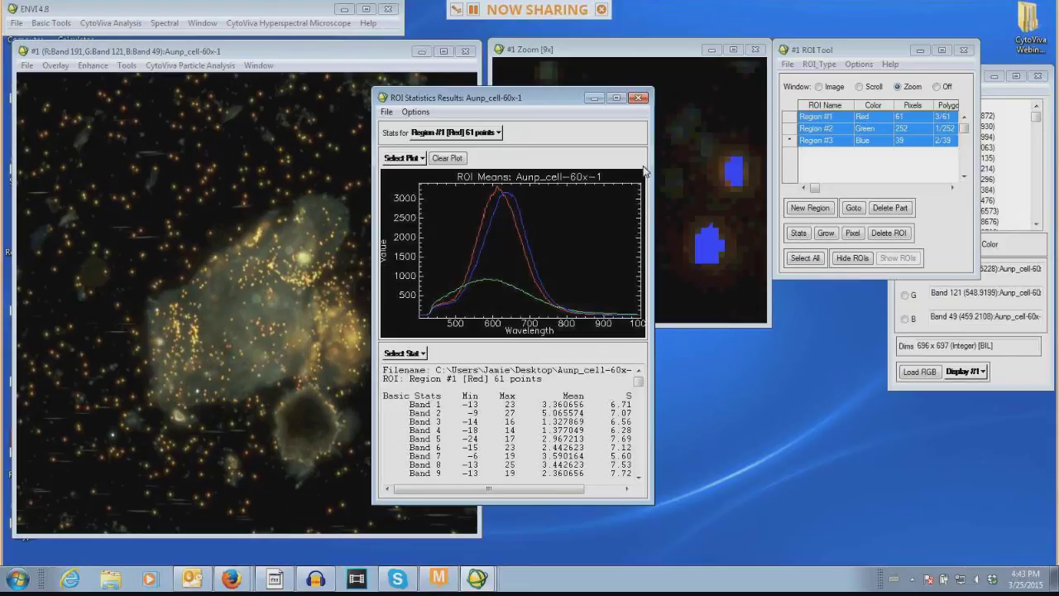
left_click(637, 98)
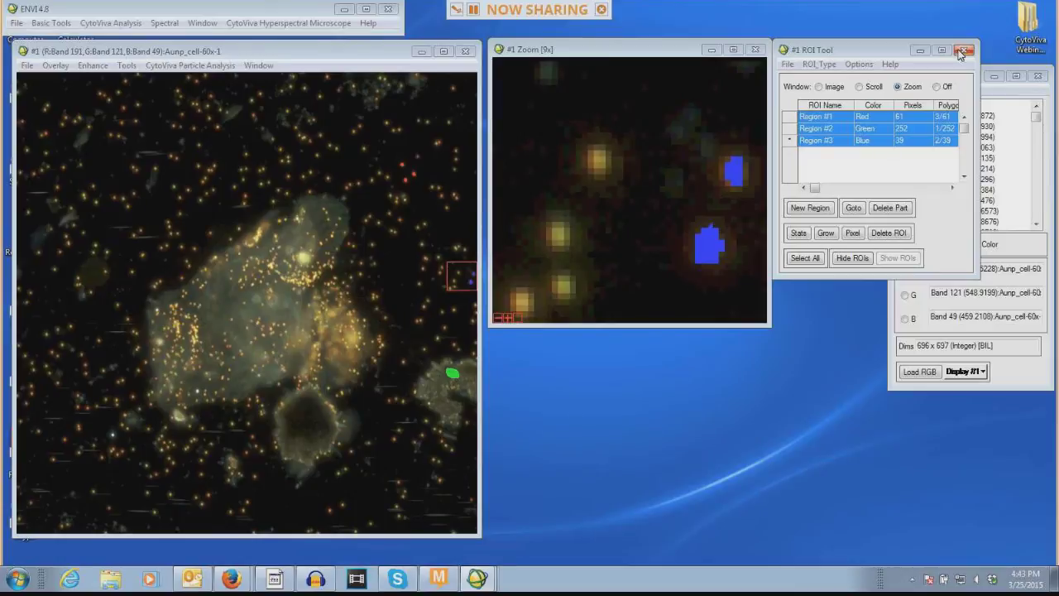
left_click(961, 52)
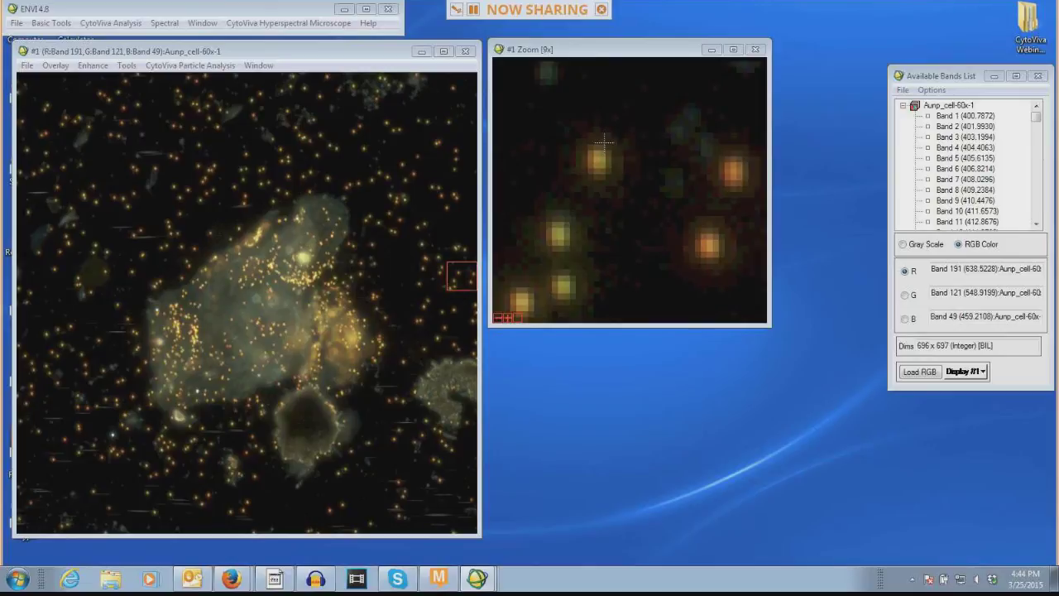
Open the Z Profile (Spectrum) of the zoomed image, place its window below the zoom view and enlarge it
right_click(602, 186)
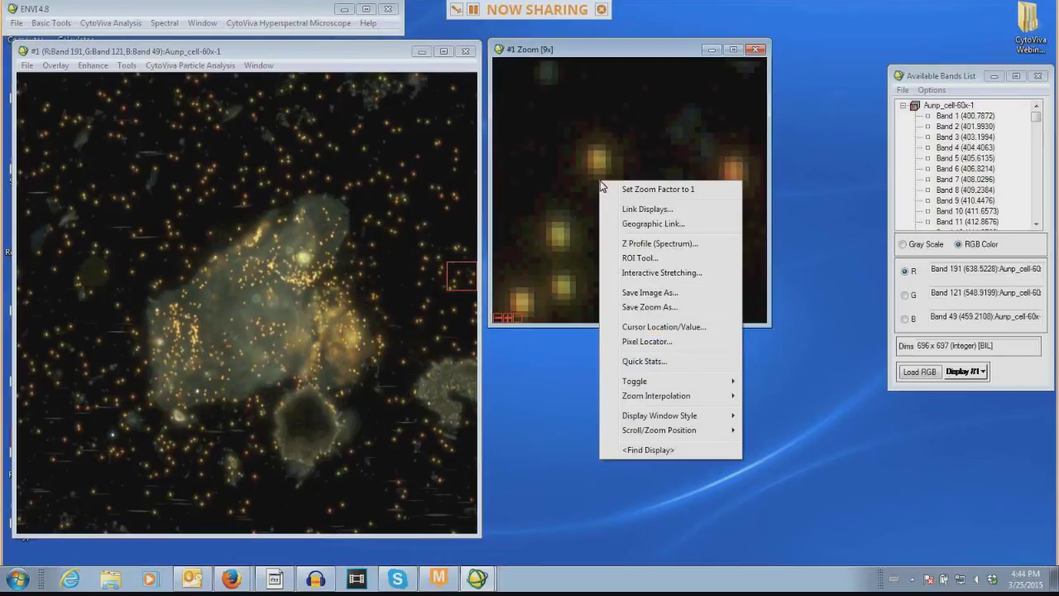
left_click(650, 246)
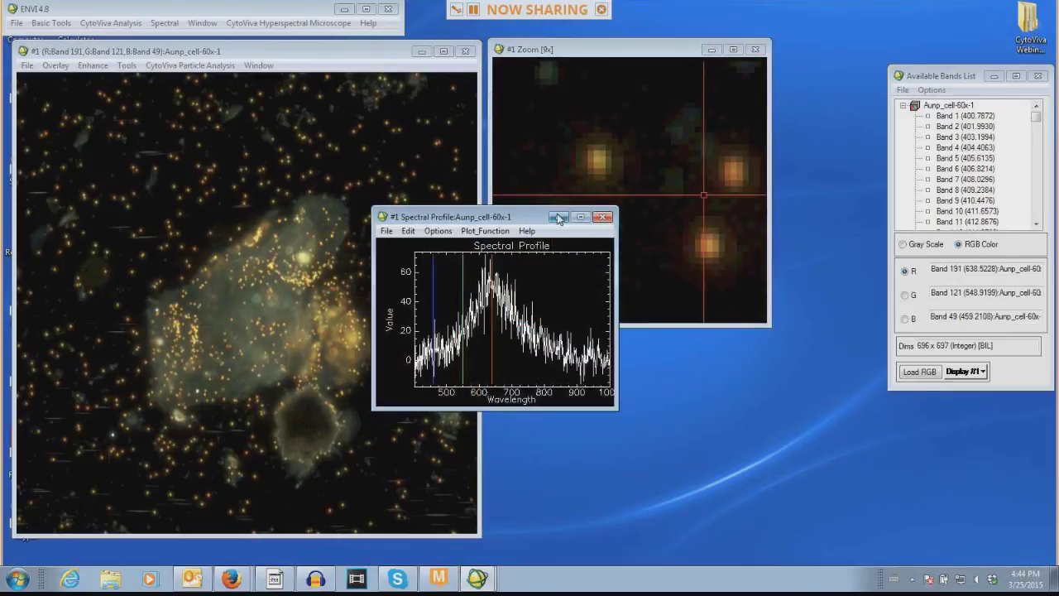
left_click_drag(527, 209, 638, 342)
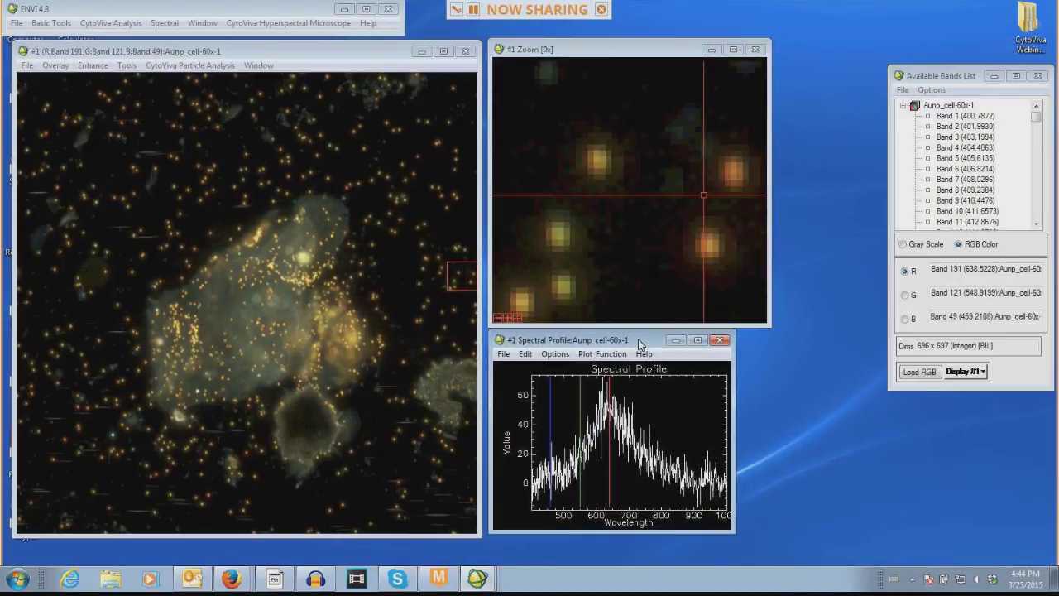
left_click_drag(733, 532, 835, 547)
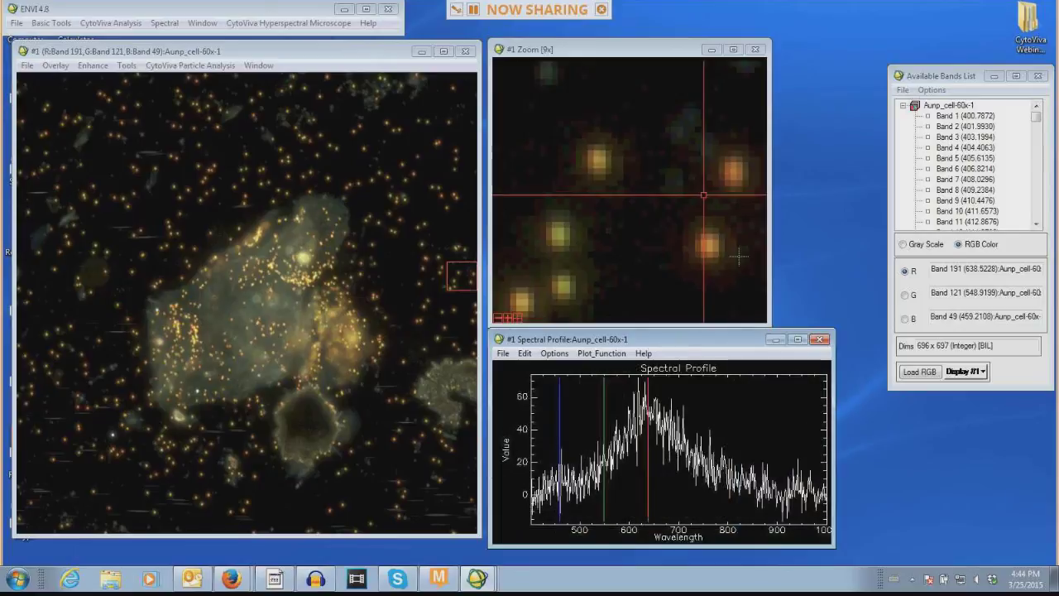
Plot the spectrum of the upper bright orange particle and enable Collect Spectra in the spectral profile
left_click(599, 157)
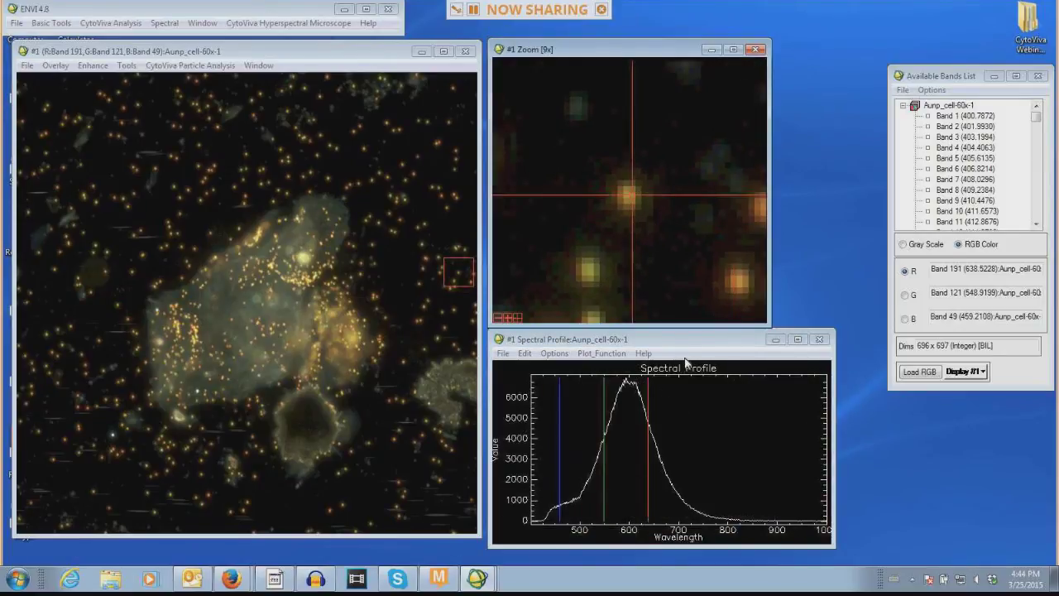
right_click(676, 398)
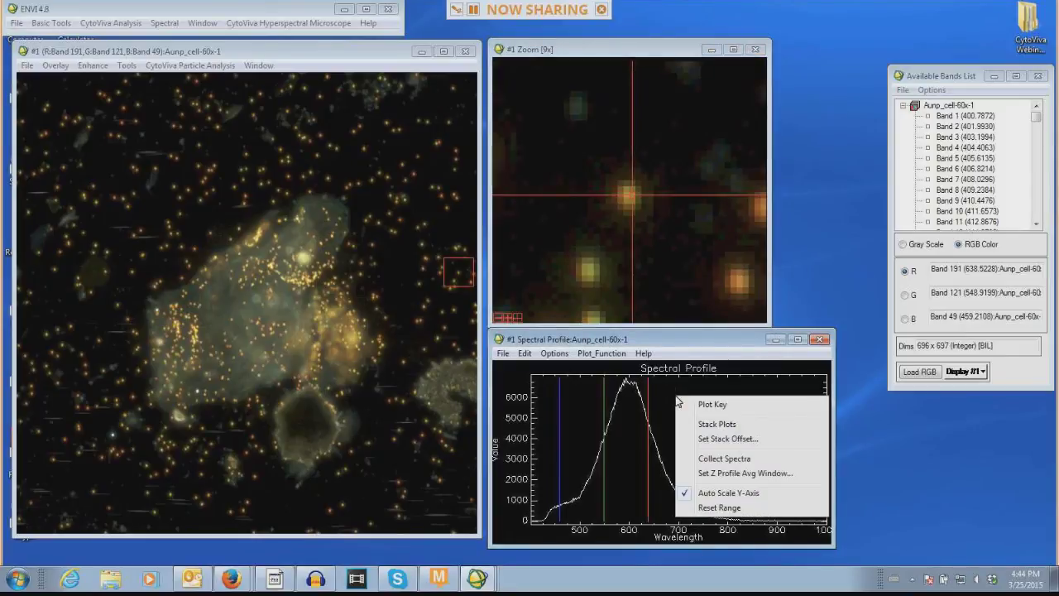
left_click(724, 460)
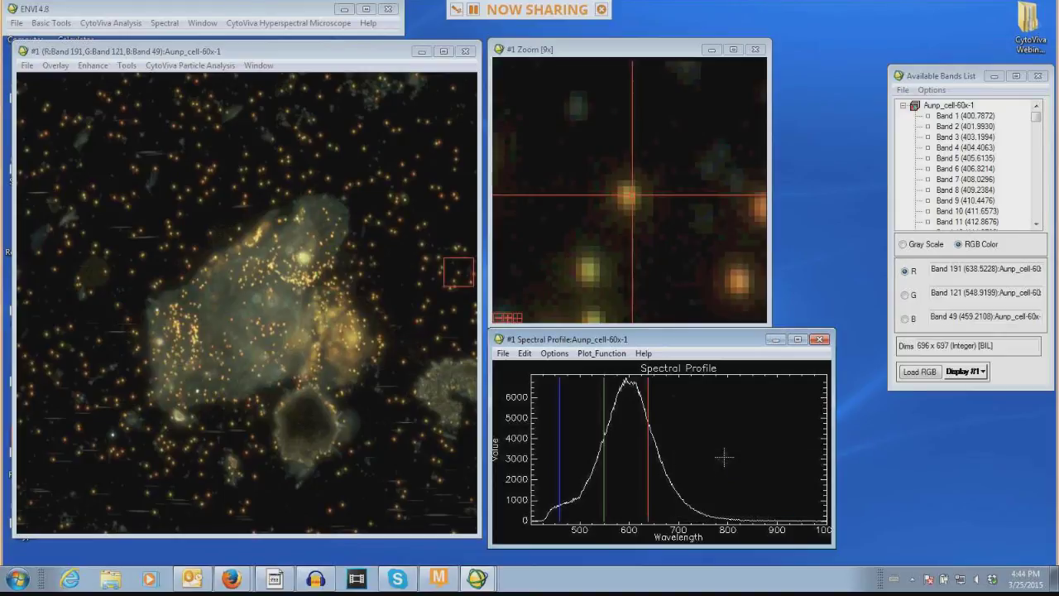
Magnify the zoom view to 13x and collect spectra from several pixels in the orange particle's core
left_click(508, 317)
left_click(508, 316)
left_click(508, 317)
left_click(508, 317)
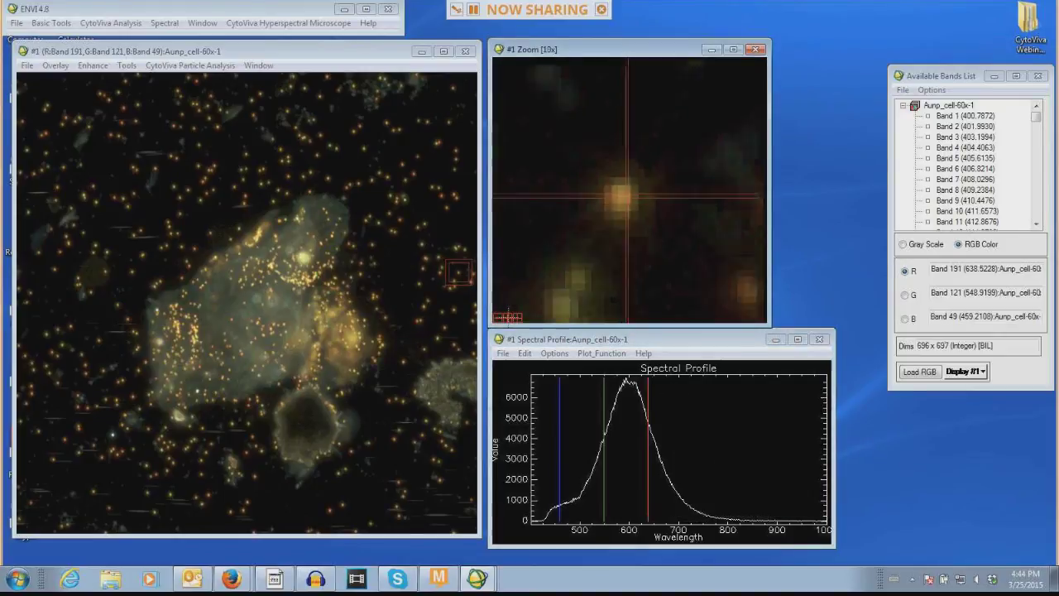
left_click(620, 198)
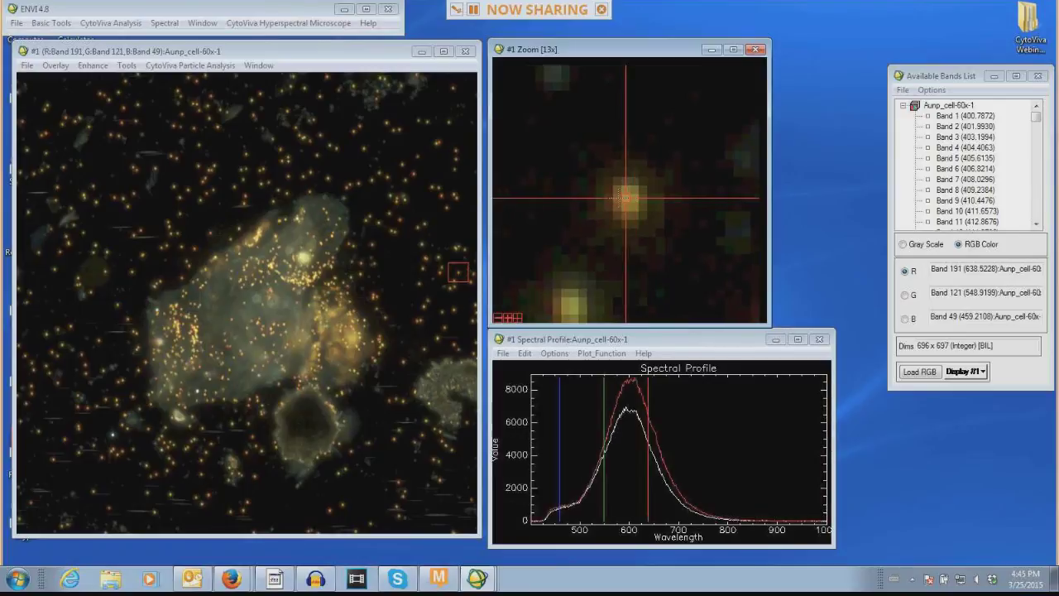
left_click(623, 197)
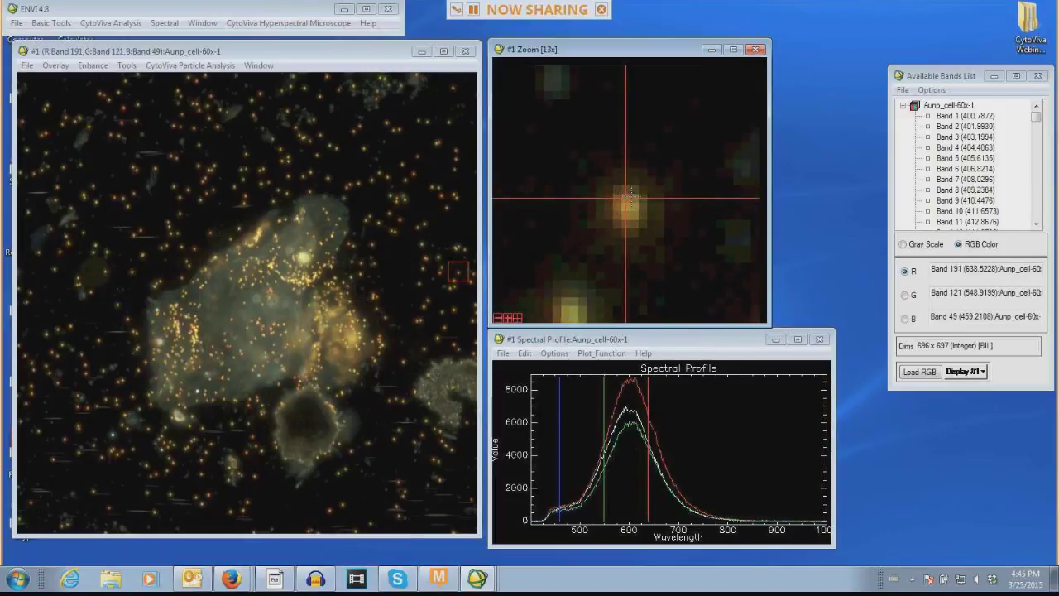
left_click(625, 203)
left_click(625, 204)
left_click(625, 199)
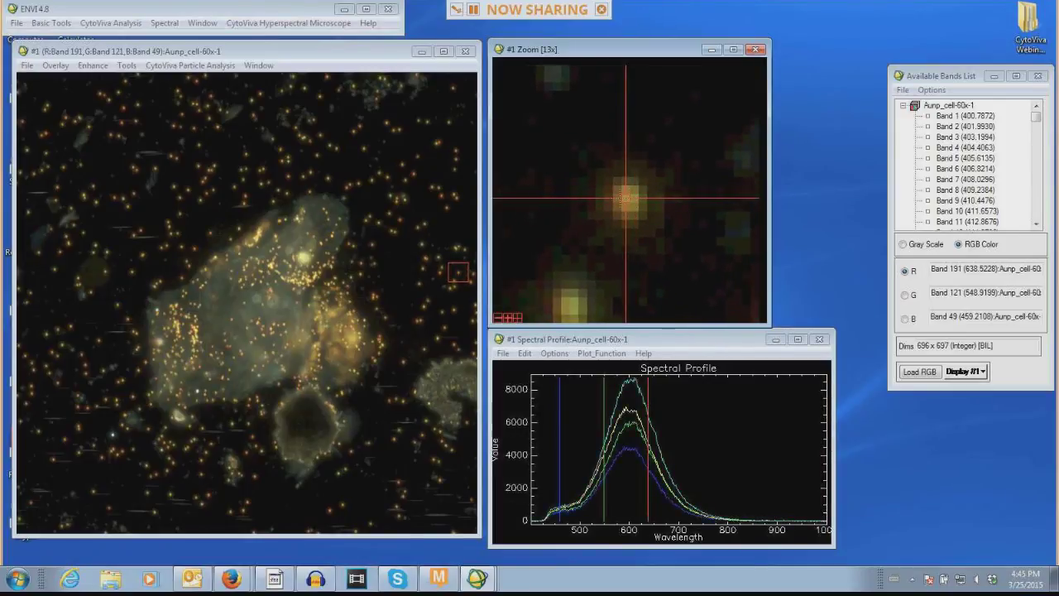
left_click(636, 199)
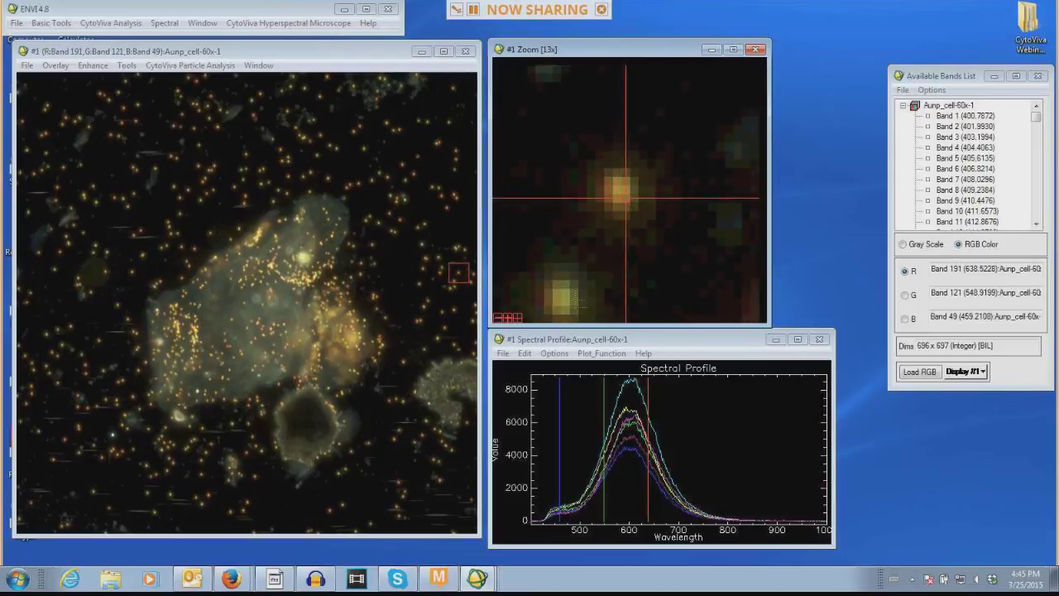
Collect spectra from several core pixels of the yellow particle below the orange one
left_click(566, 290)
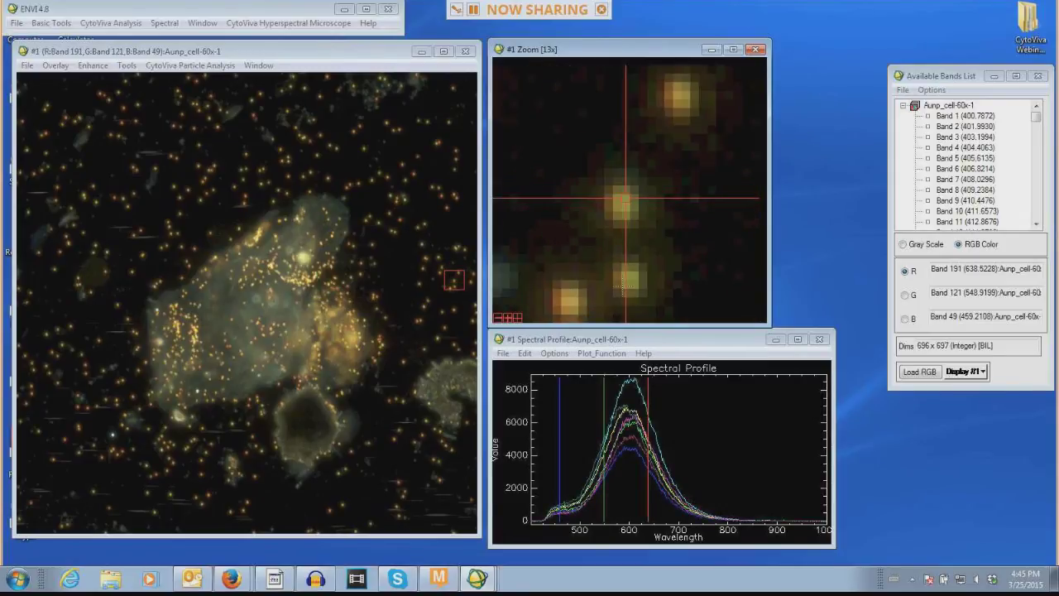
left_click(616, 203)
left_click(628, 202)
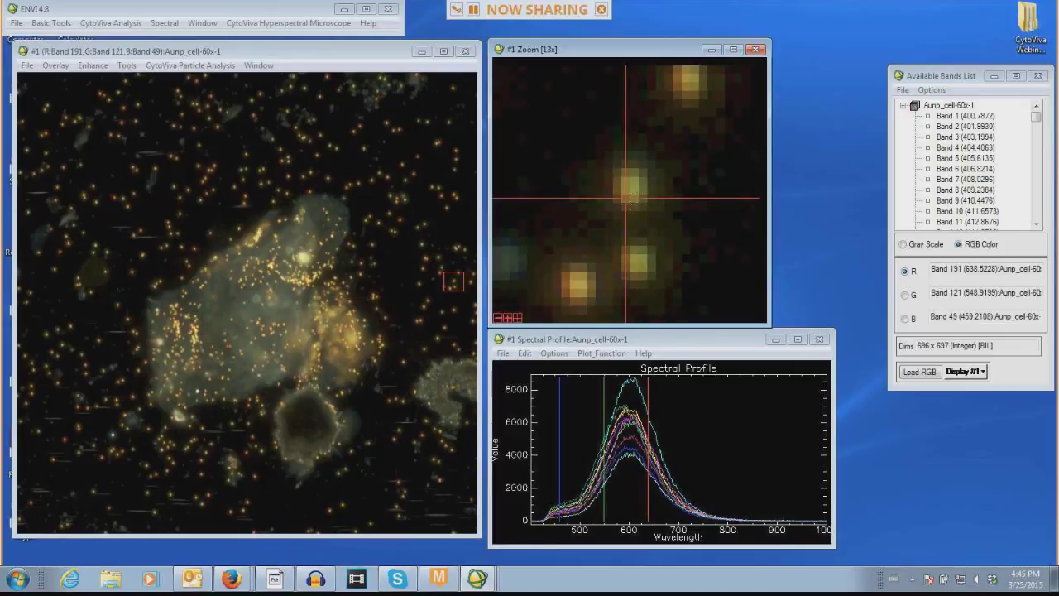
left_click(631, 192)
left_click(631, 197)
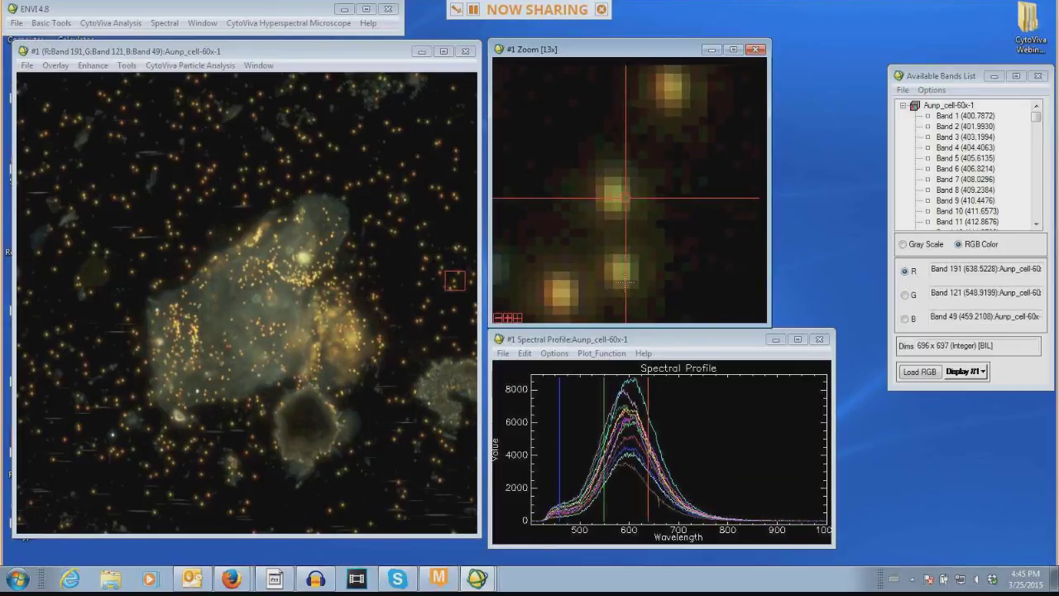
Collect spectra from several pixels of the small particle just beneath the yellow one
left_click(625, 285)
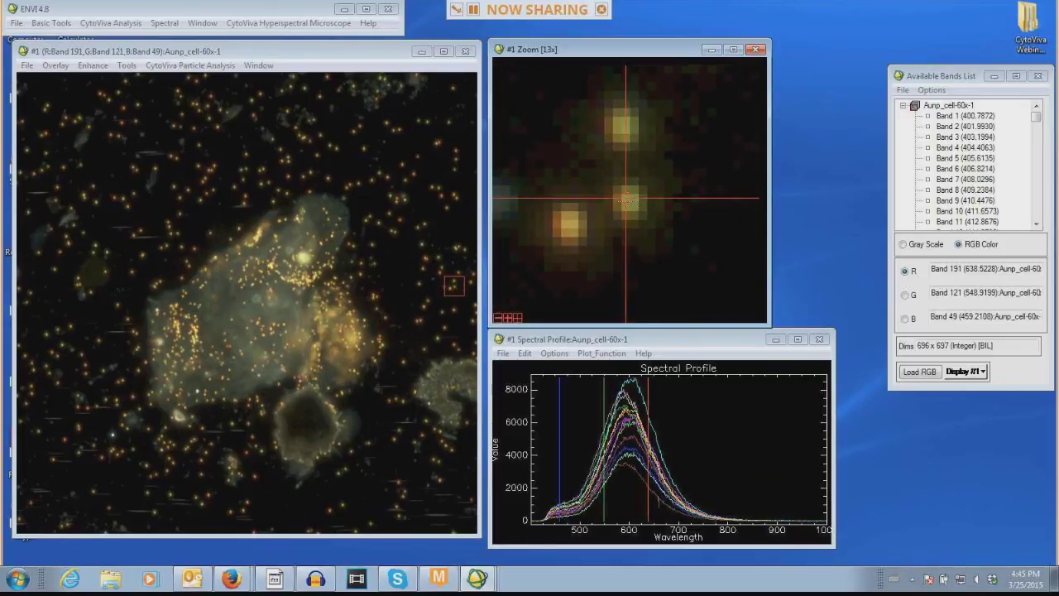
left_click(629, 200)
left_click(627, 198)
left_click(625, 197)
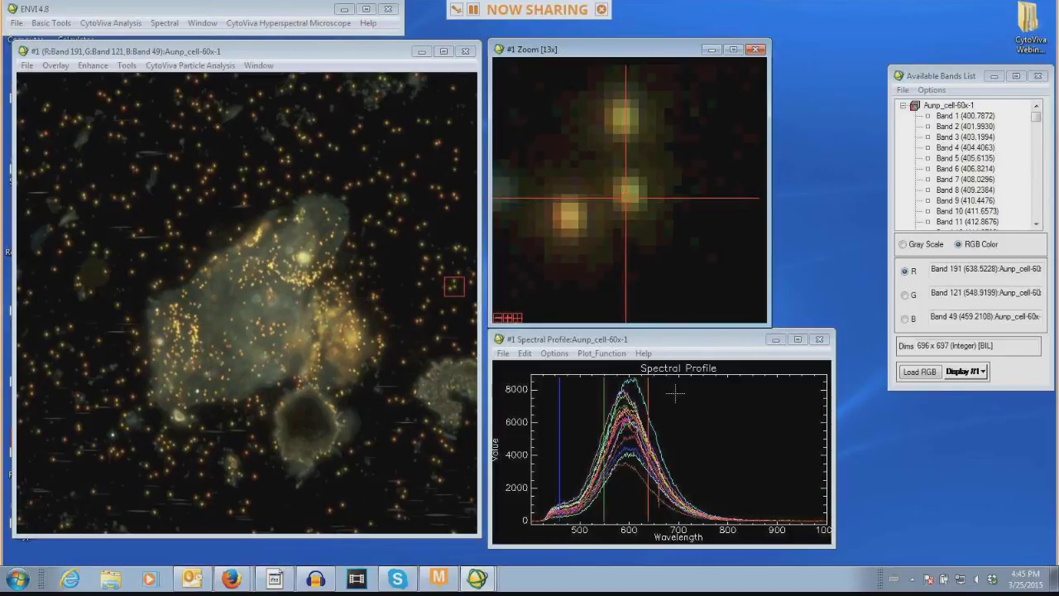
Output the spectral profile plots as a Spectral Library with all collected spectra included
left_click_drag(674, 341, 700, 227)
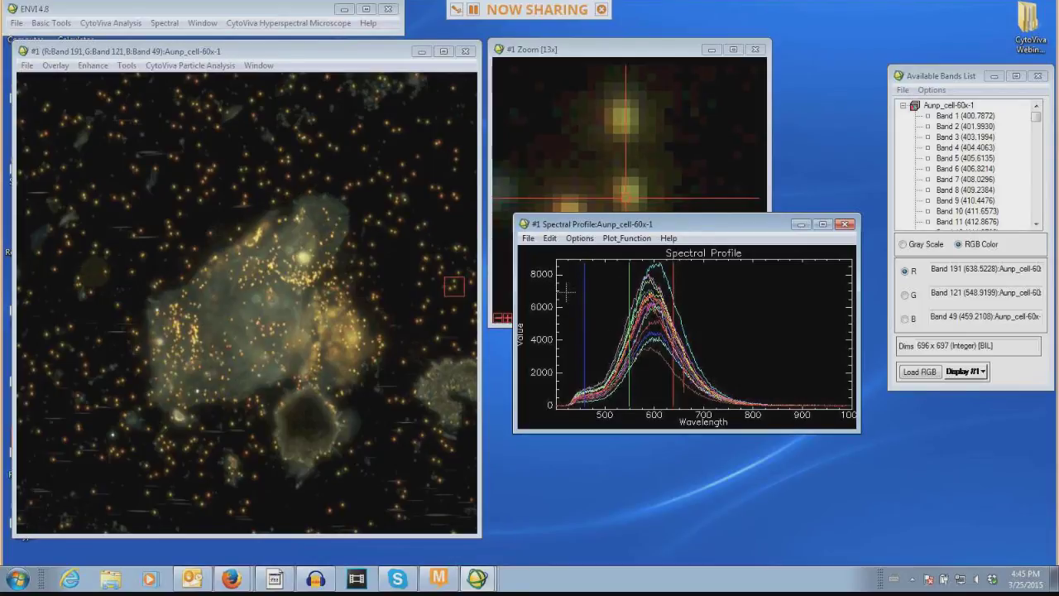
left_click(529, 239)
mouse_move(570, 273)
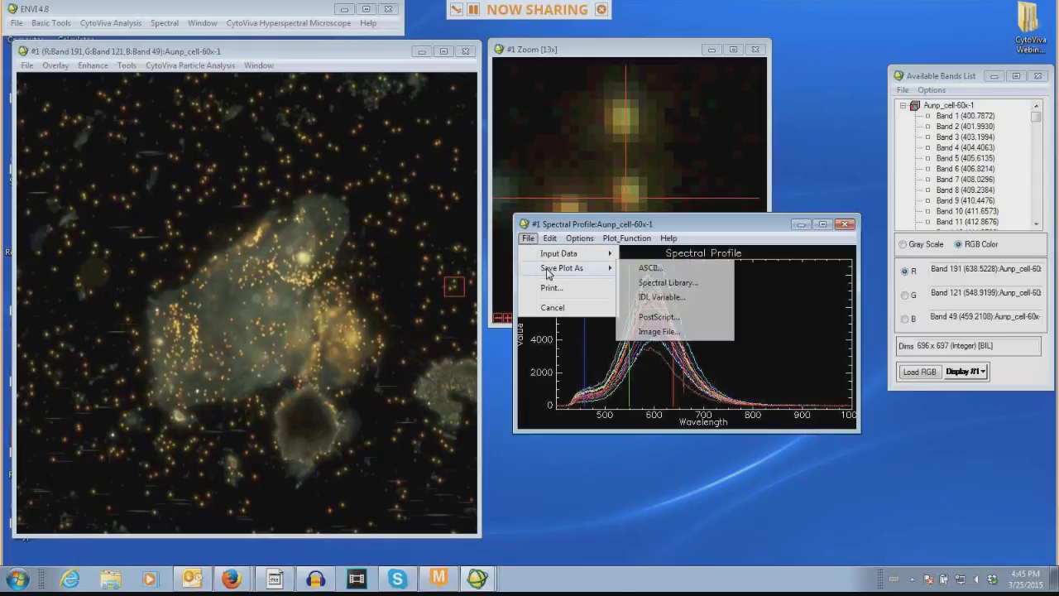
left_click(664, 283)
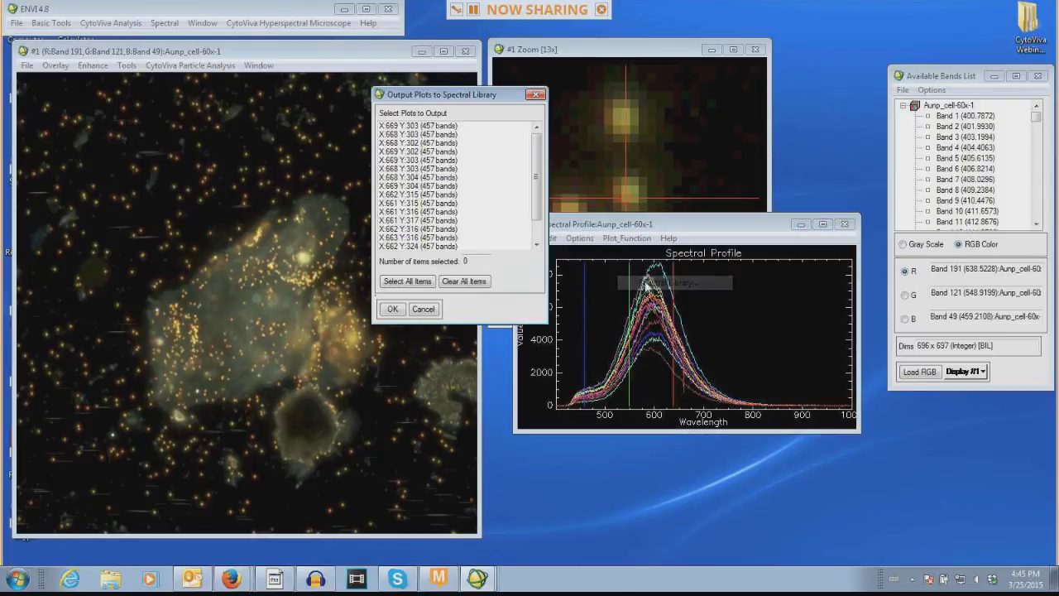
left_click(407, 282)
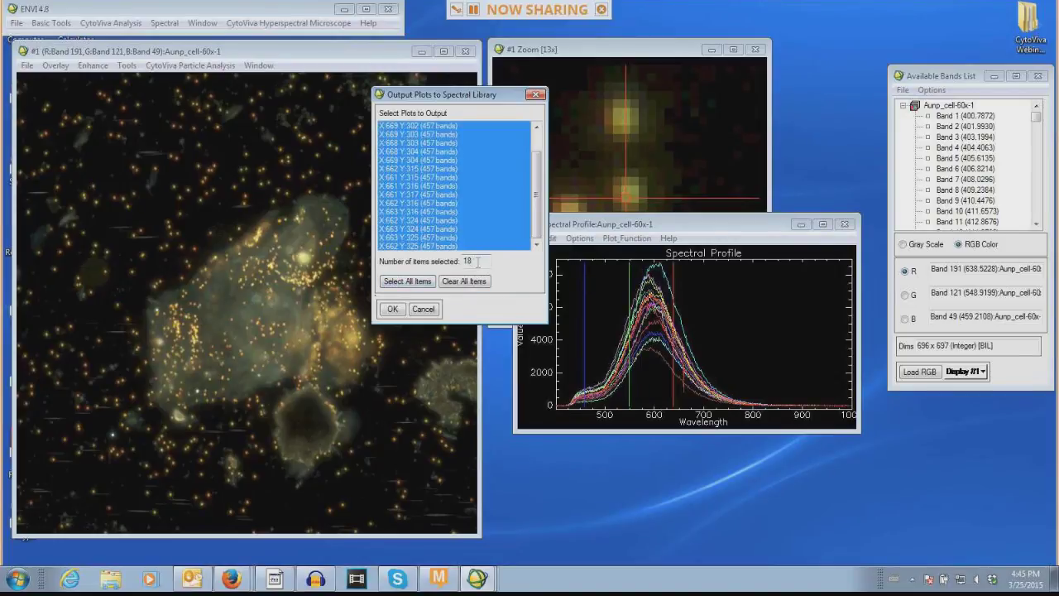
left_click(393, 311)
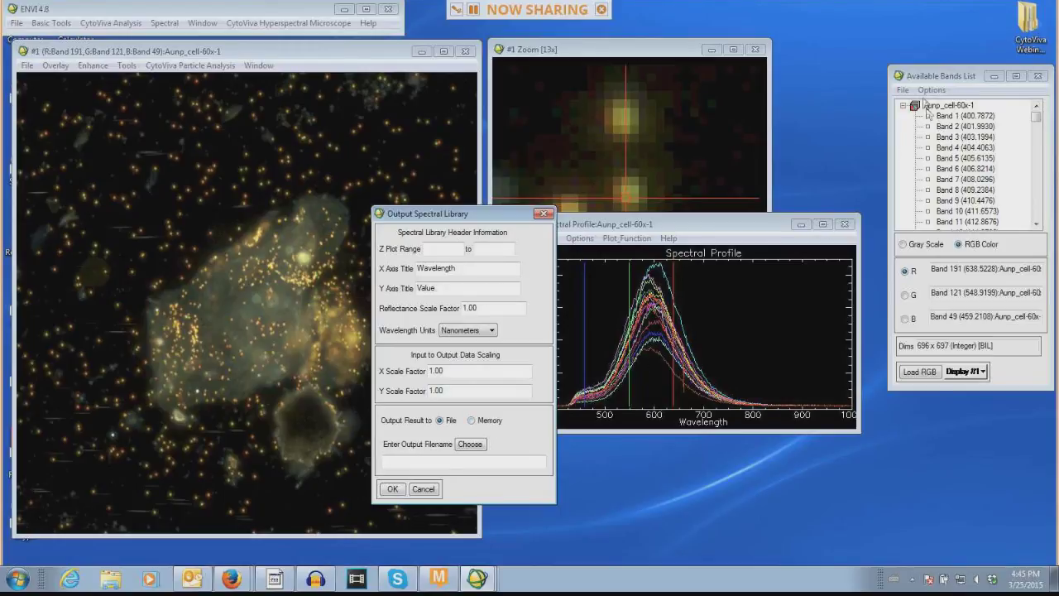
Save the spectral library to a file named AU-NP-SLF1 on the Desktop, keeping the default header and scaling settings
left_click(468, 445)
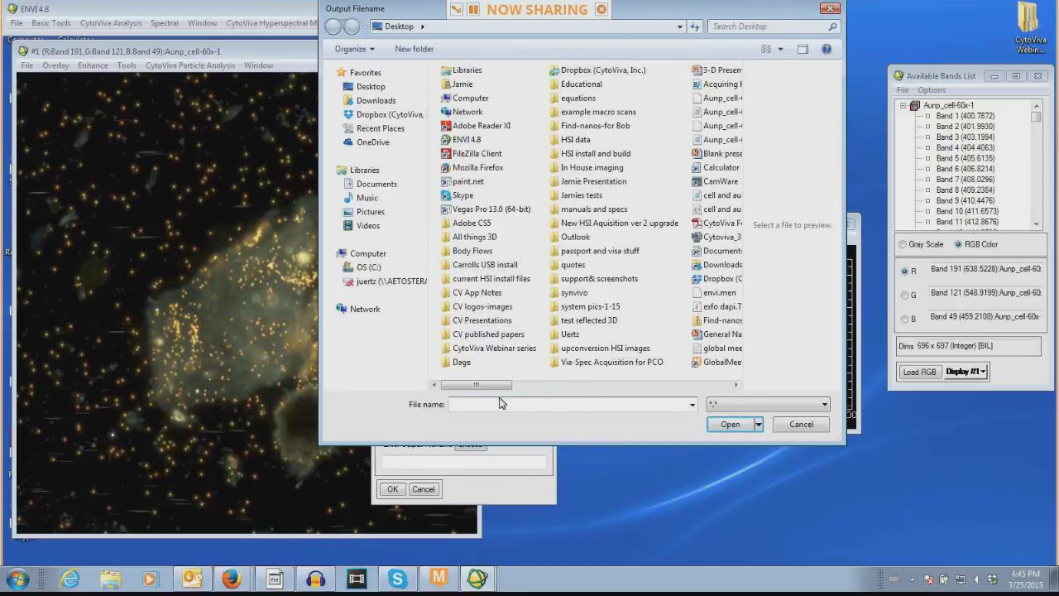
type("AU")
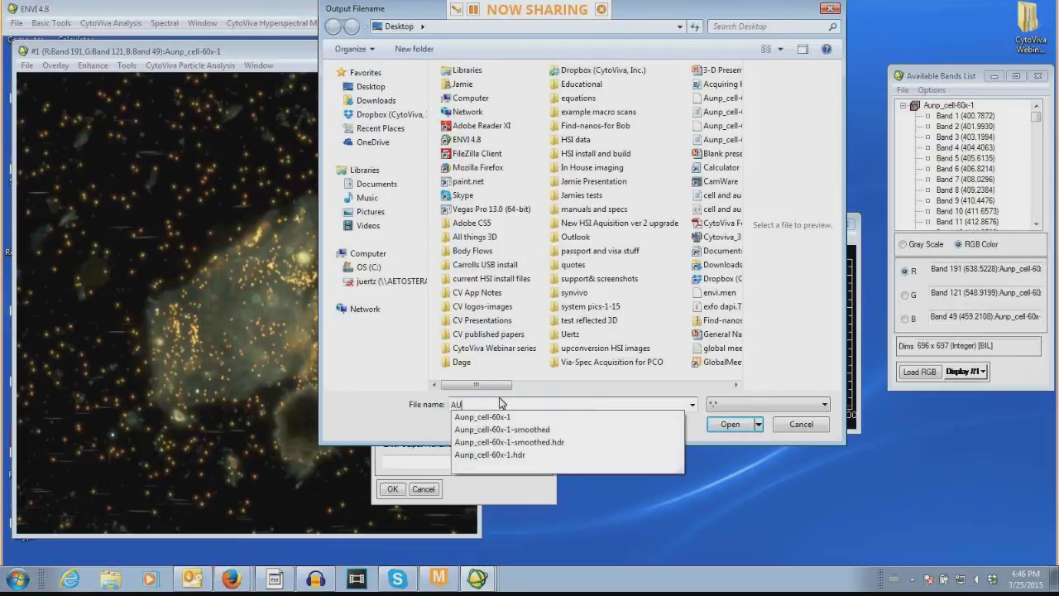
type("-N")
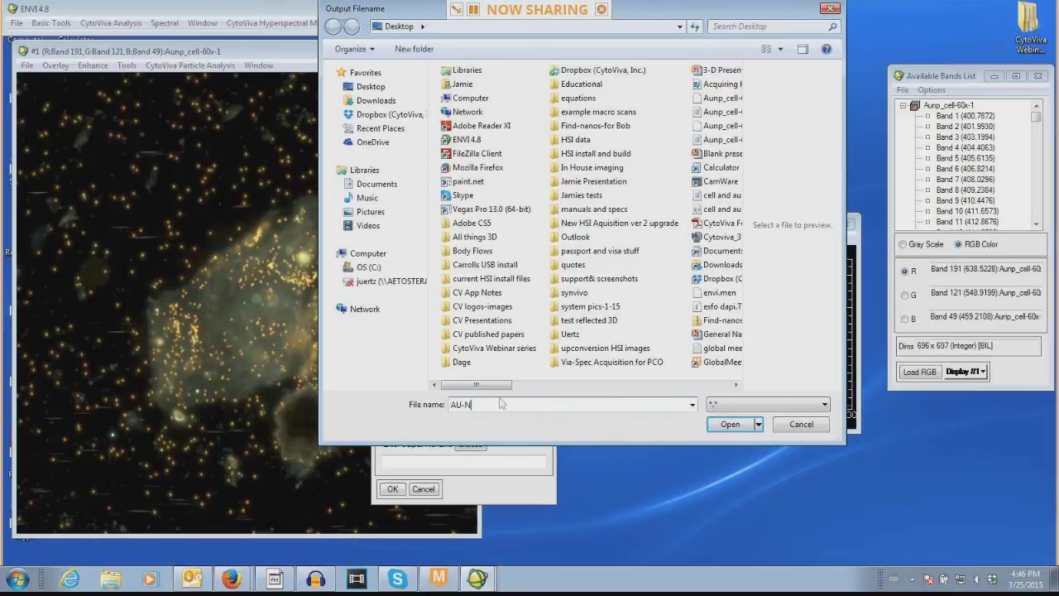
type("P-SLF1")
left_click(734, 385)
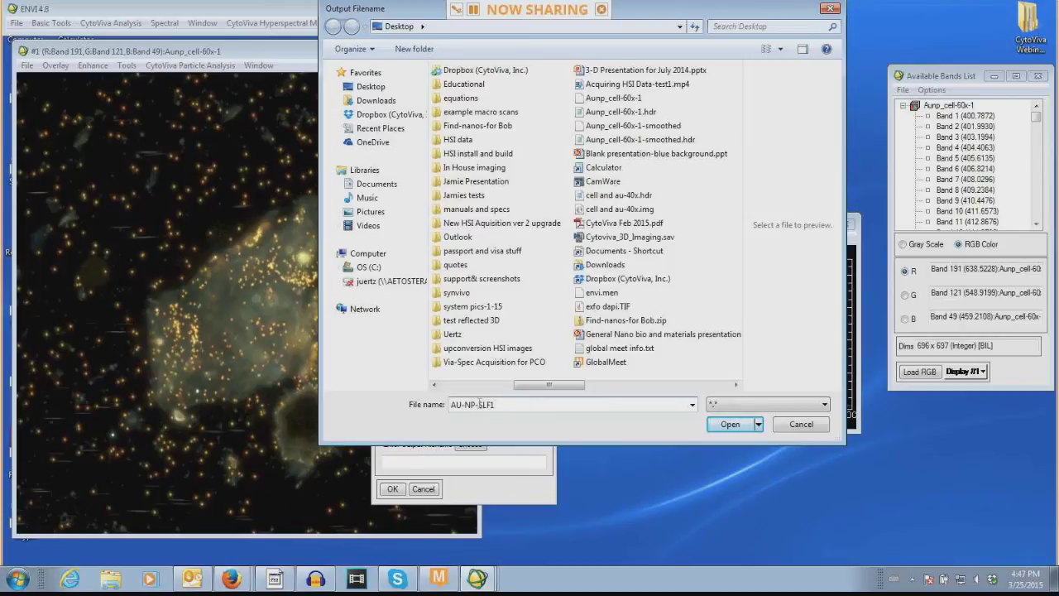
left_click(722, 426)
left_click(394, 488)
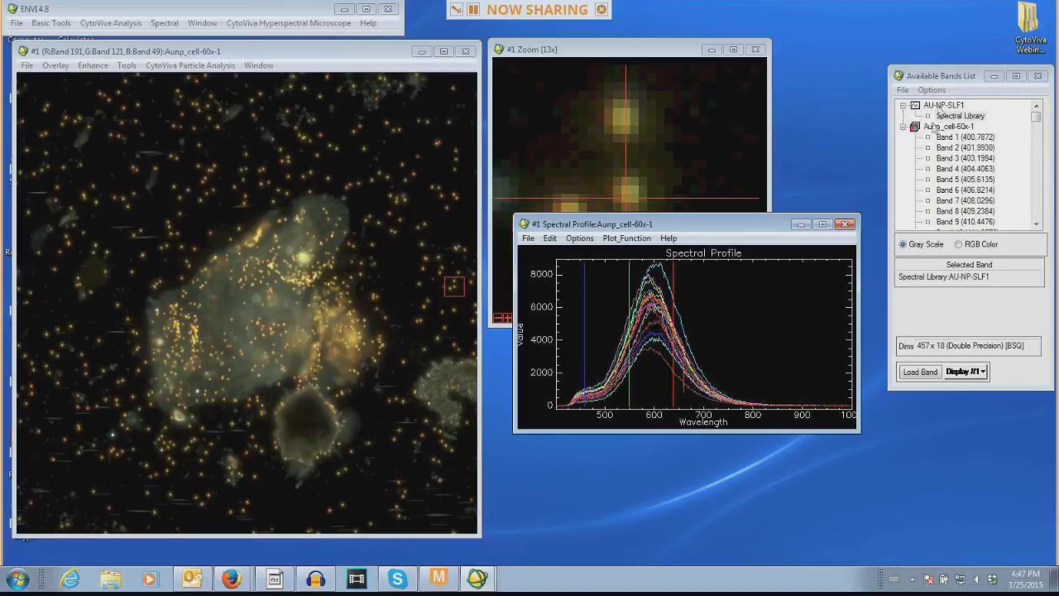
Close the spectral profile plot and open the AU-NP-SLF1 library in the Spectral Library Viewer
left_click(845, 224)
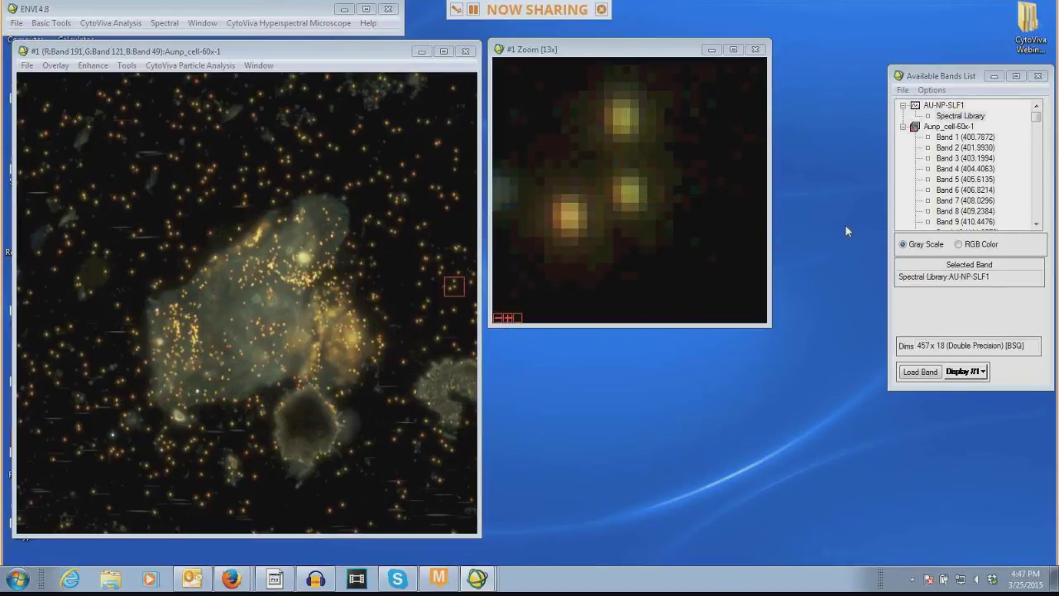
right_click(936, 118)
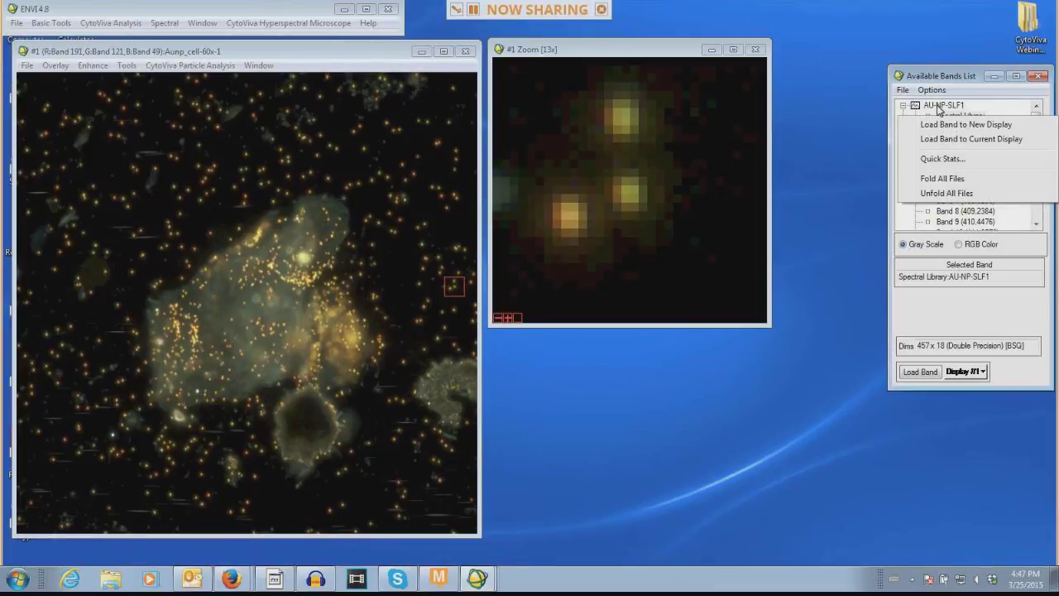
left_click(938, 107)
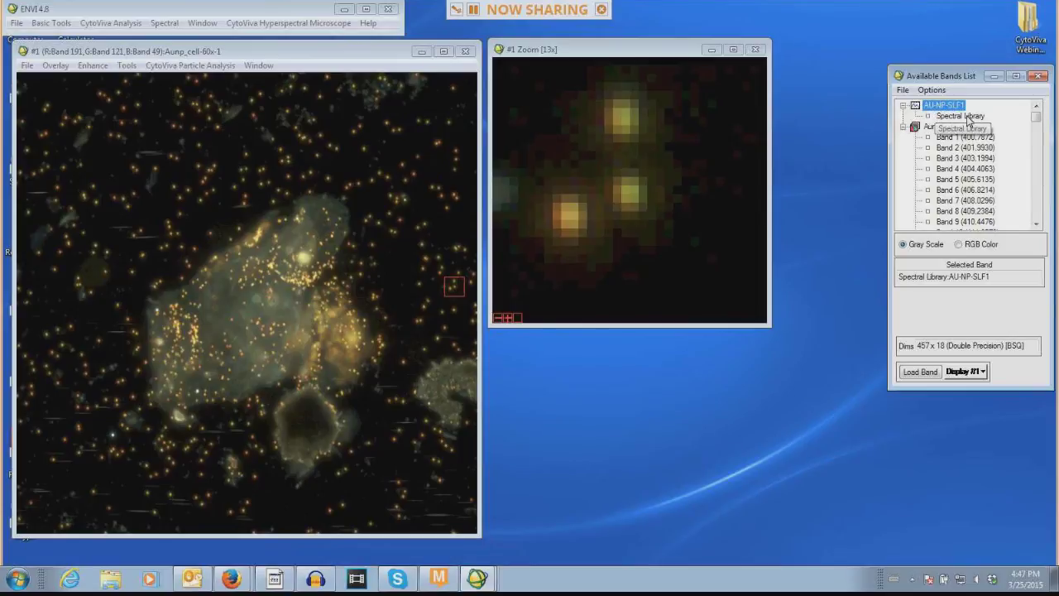
right_click(918, 105)
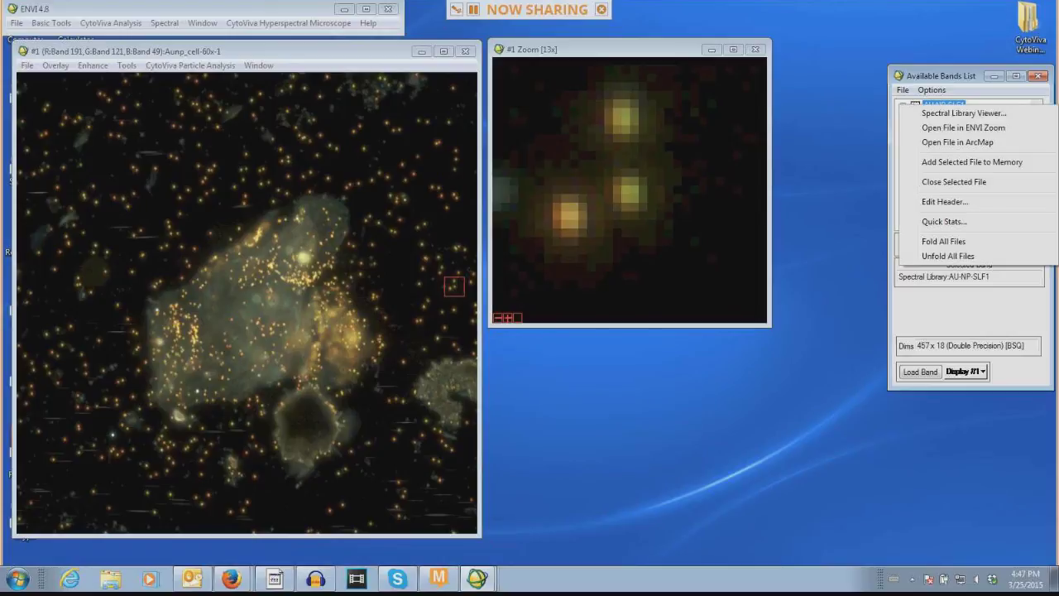
left_click(930, 113)
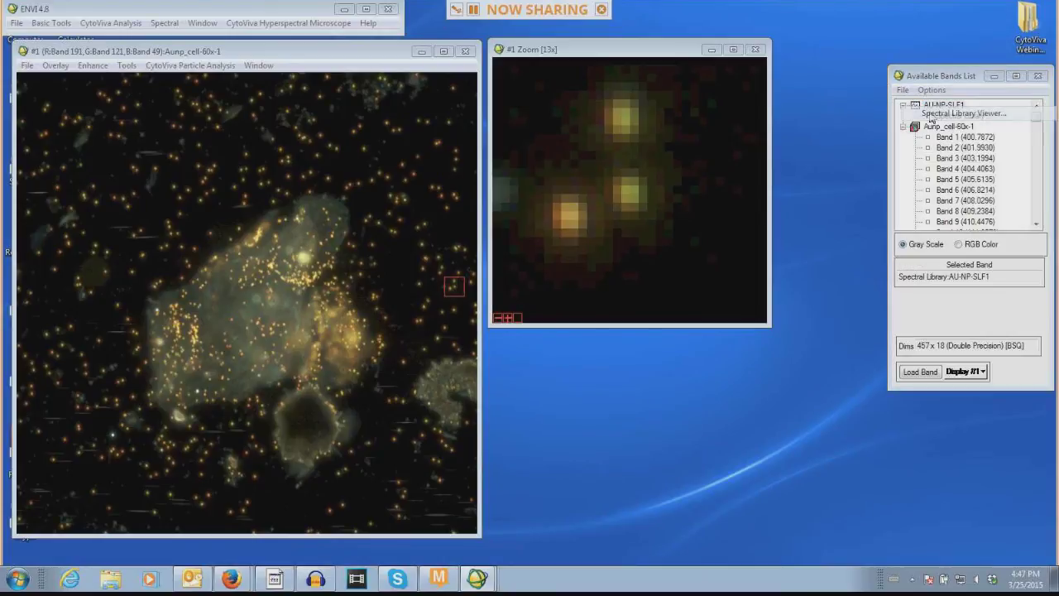
Plot every spectrum of the AU-NP-SLF1 library together, from the first entry to X:662 Y:325
left_click(413, 151)
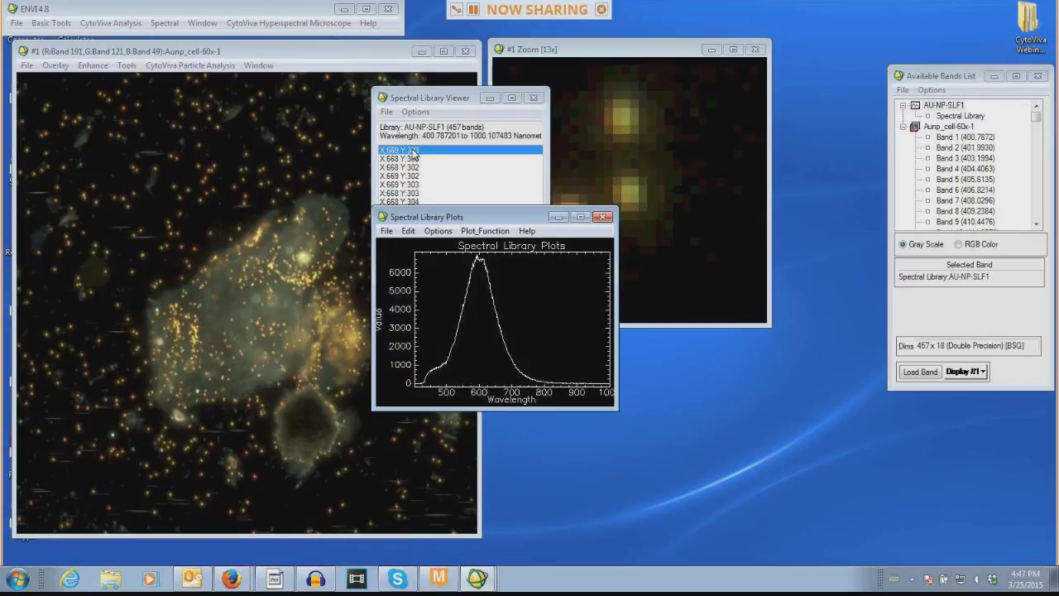
left_click(412, 158)
left_click_drag(413, 100, 224, 79)
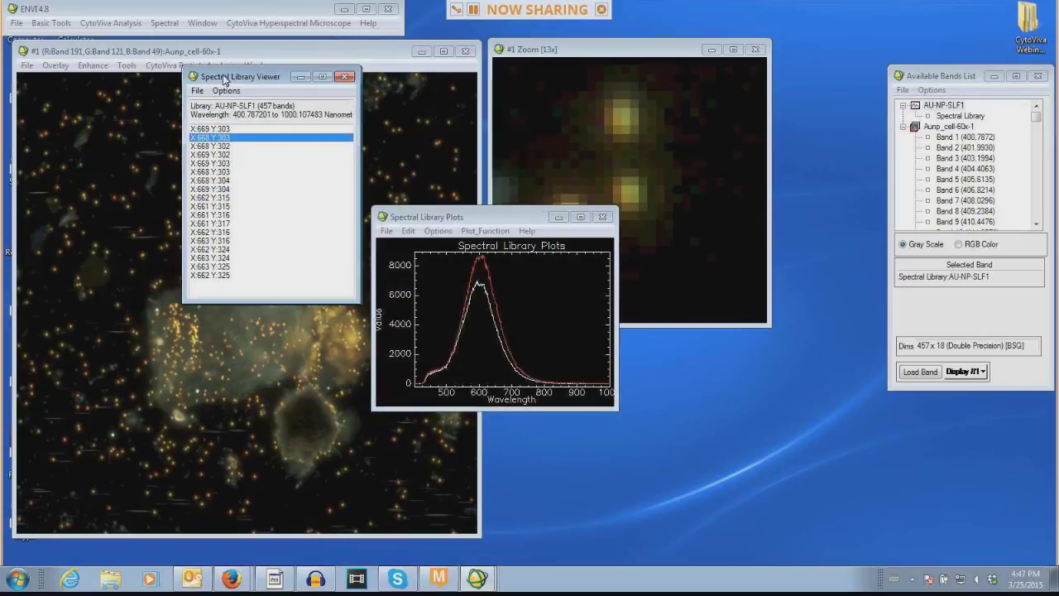
left_click(221, 147)
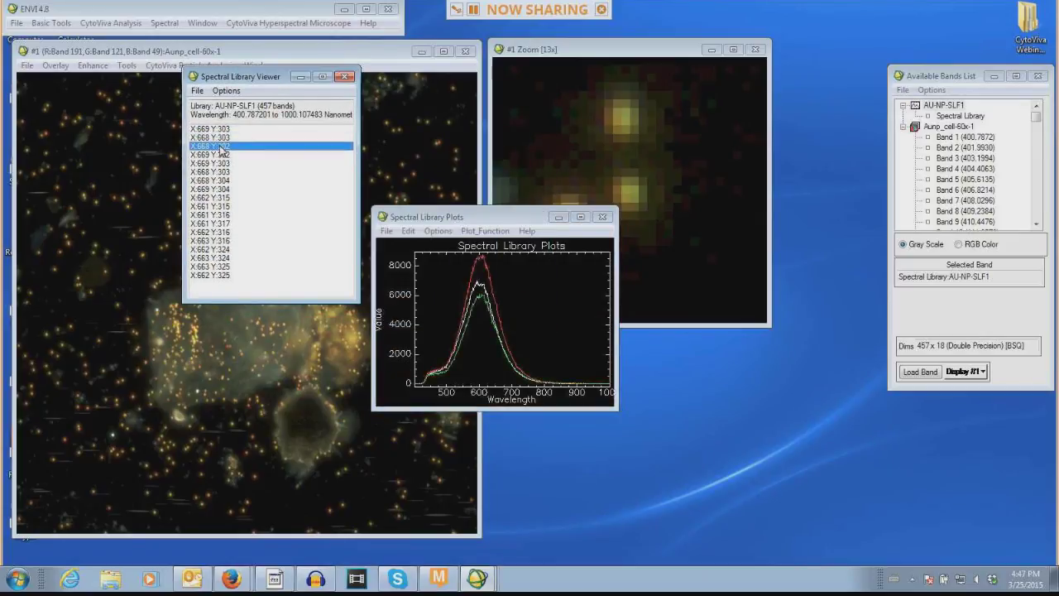
key("Down")
key("Down")
key("Down")
key("Down")
key("Down")
key("Down")
key("Down")
key("Down")
key("Down")
key("Down")
key("Down")
key("Down")
key("Down")
key("Down")
key("Down")
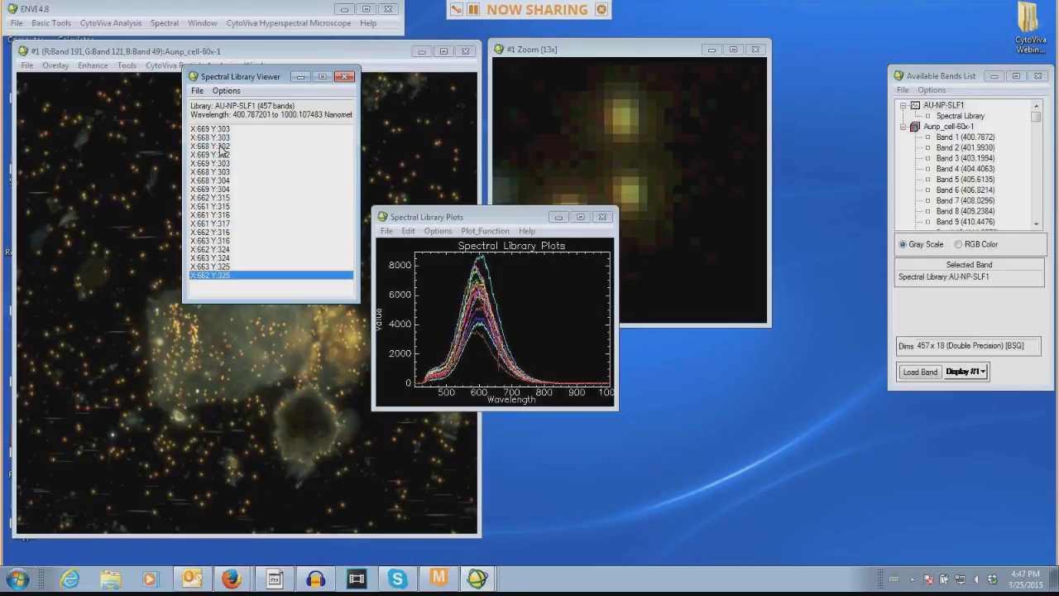
Enlarge the library plot to inspect its curves, and close both the plot and the library viewer
left_click_drag(487, 217, 561, 204)
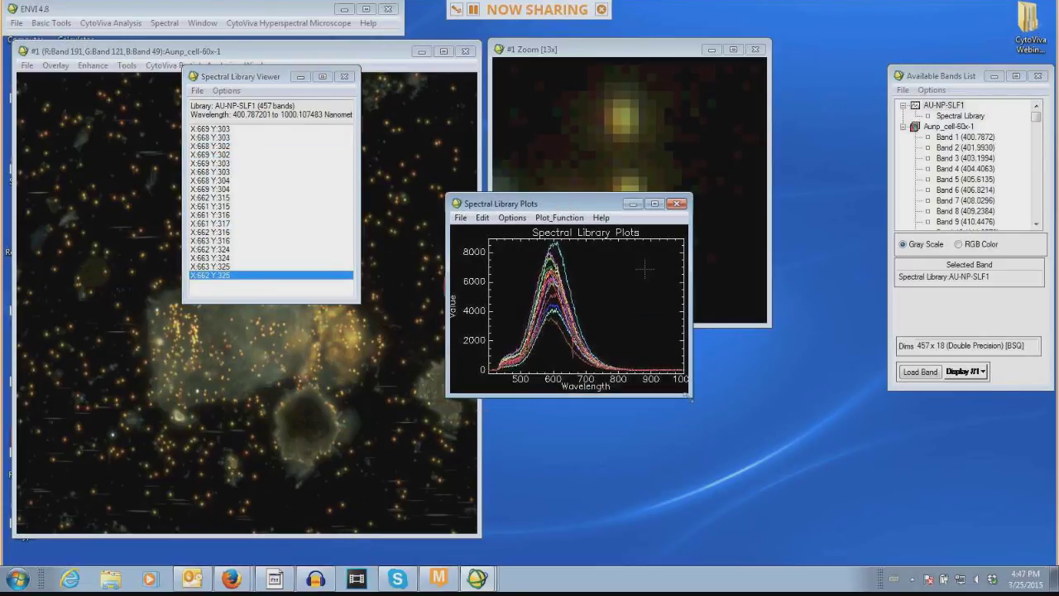
left_click_drag(689, 397, 894, 488)
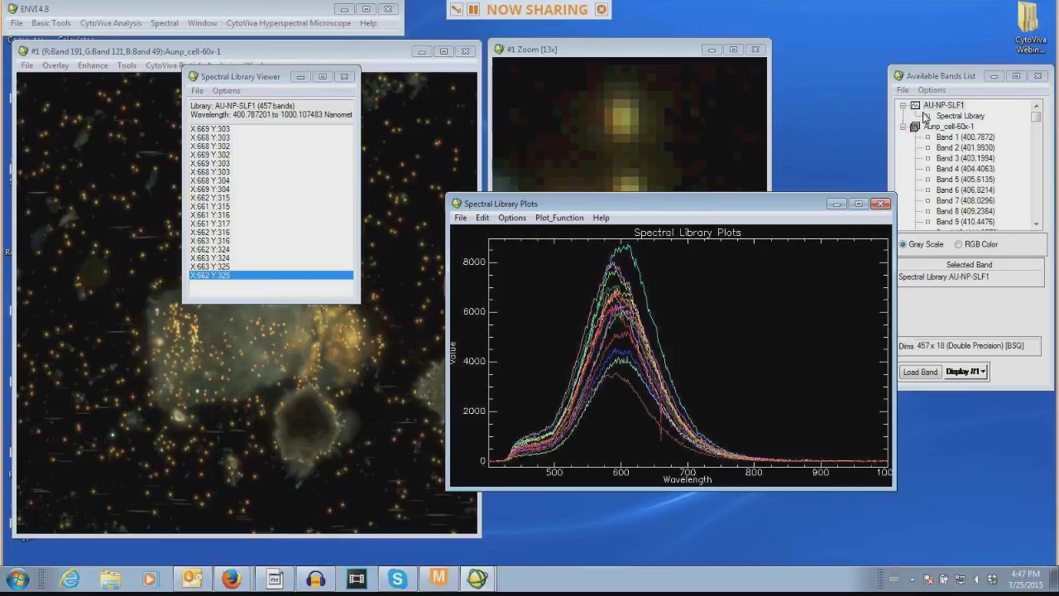
left_click(881, 202)
left_click(345, 77)
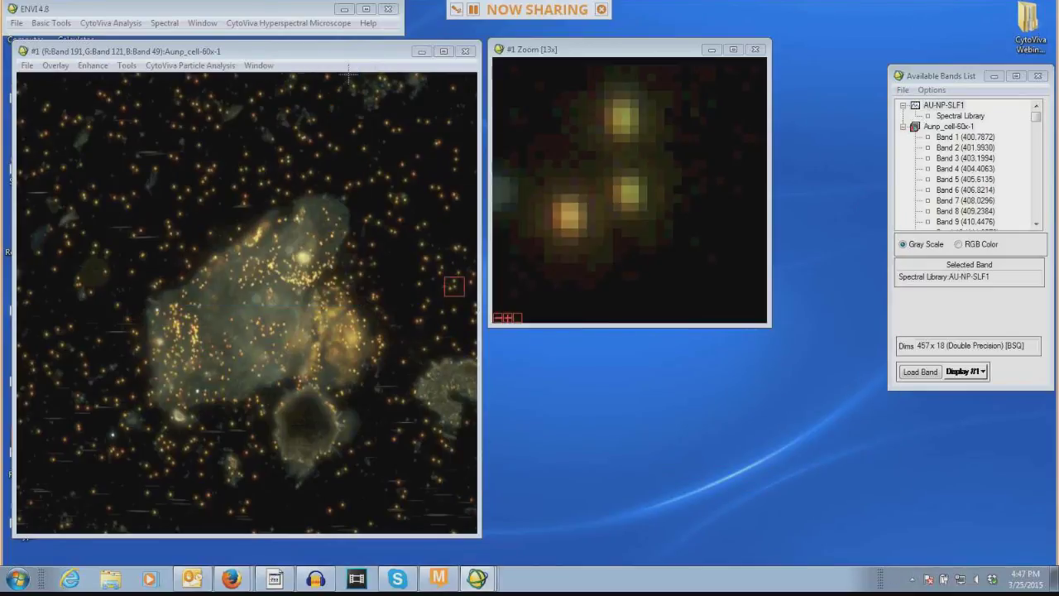
Open the ROI Tool beside the zoom window and delete all existing regions of interest
right_click(633, 162)
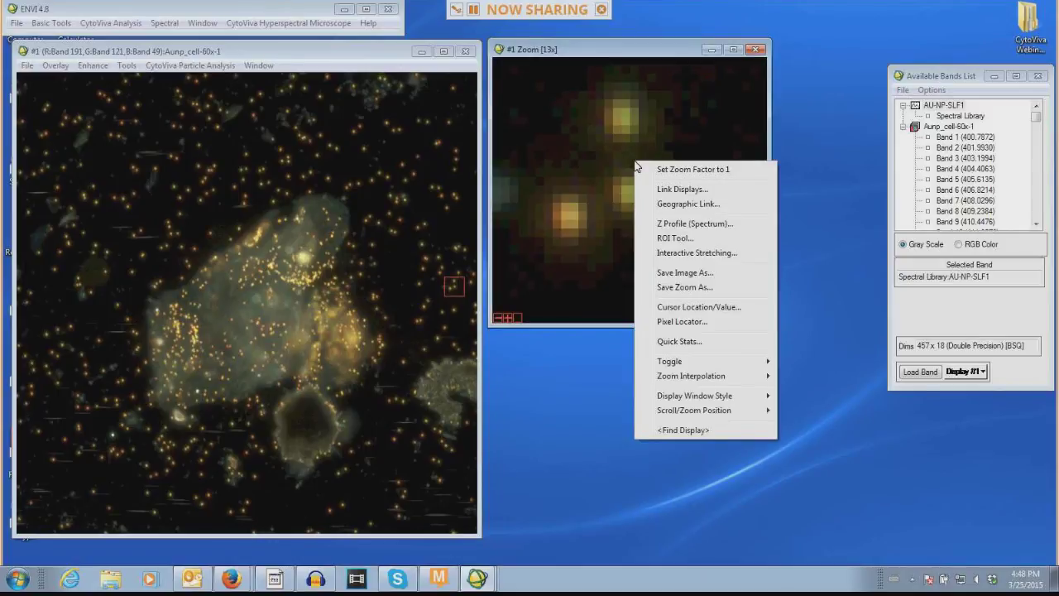
left_click(676, 239)
left_click_drag(478, 99, 890, 93)
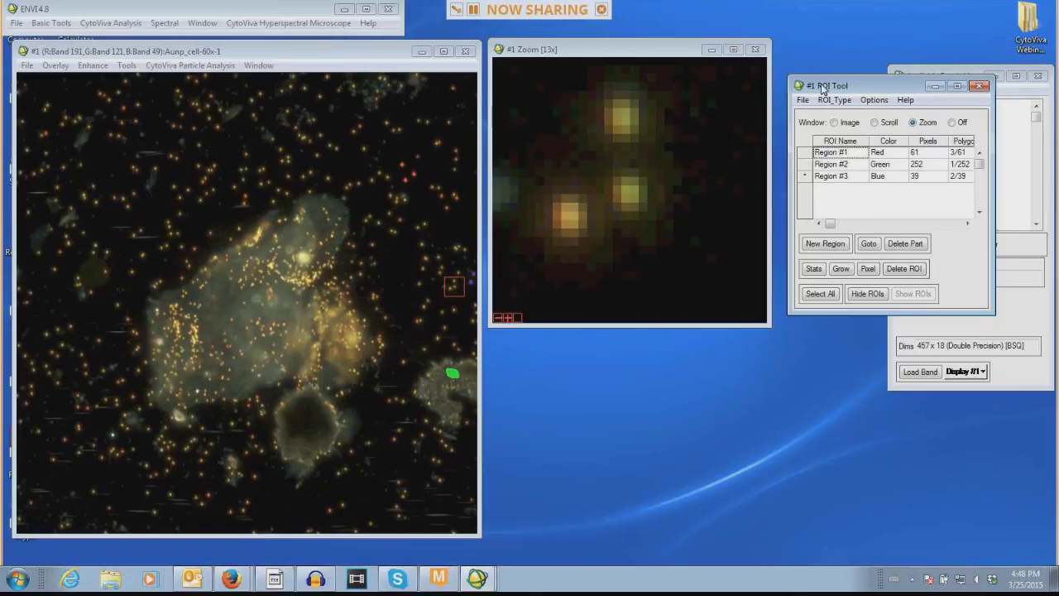
left_click_drag(827, 86, 827, 70)
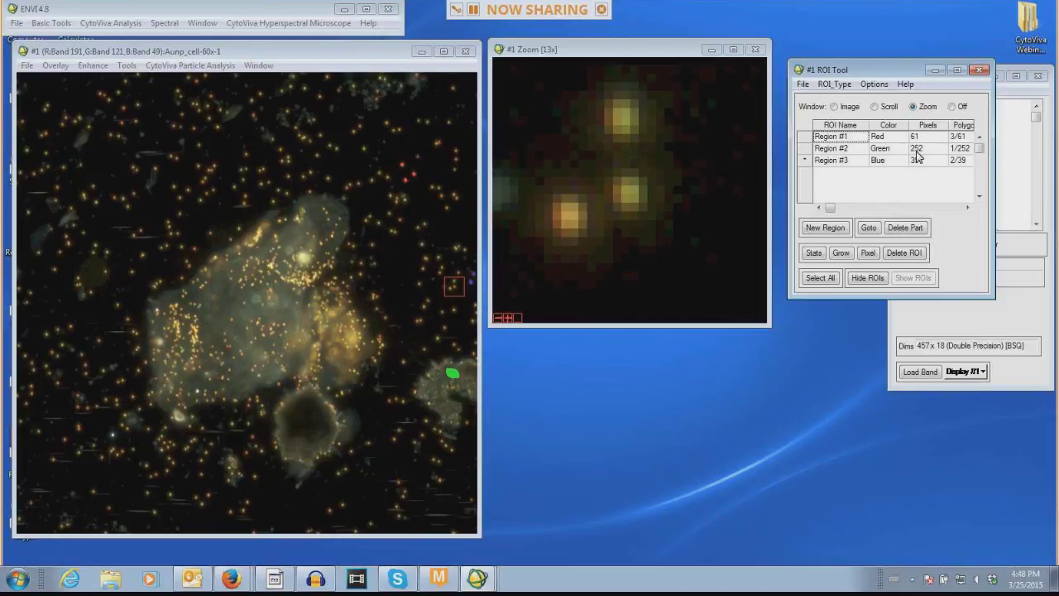
left_click(821, 279)
left_click(903, 252)
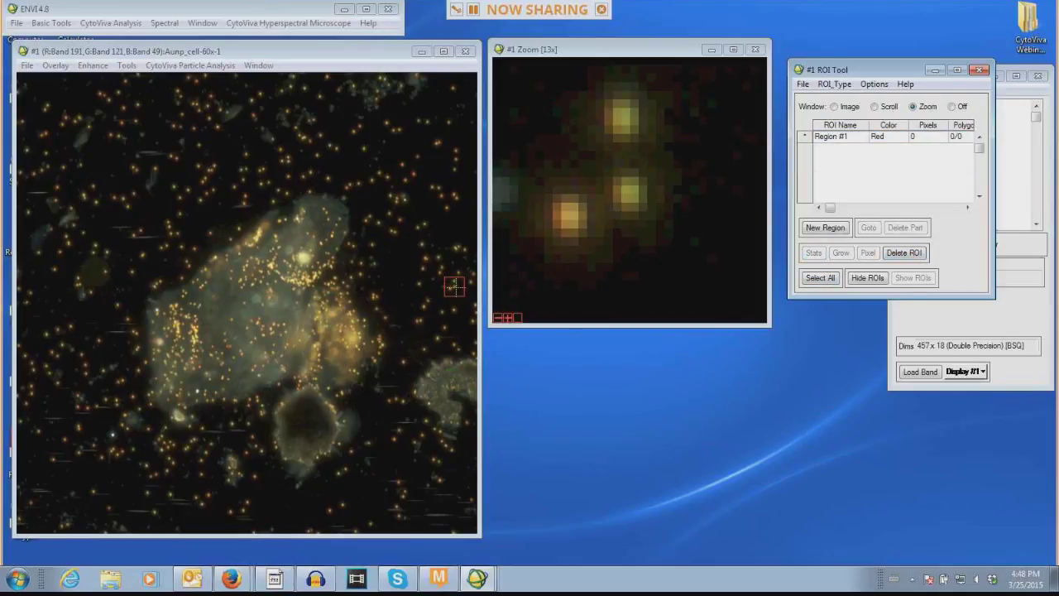
Outline the upper orange-red particle near the image's right edge as a polygon in Region #1, drawing in the zoom window
left_click_drag(453, 284, 466, 278)
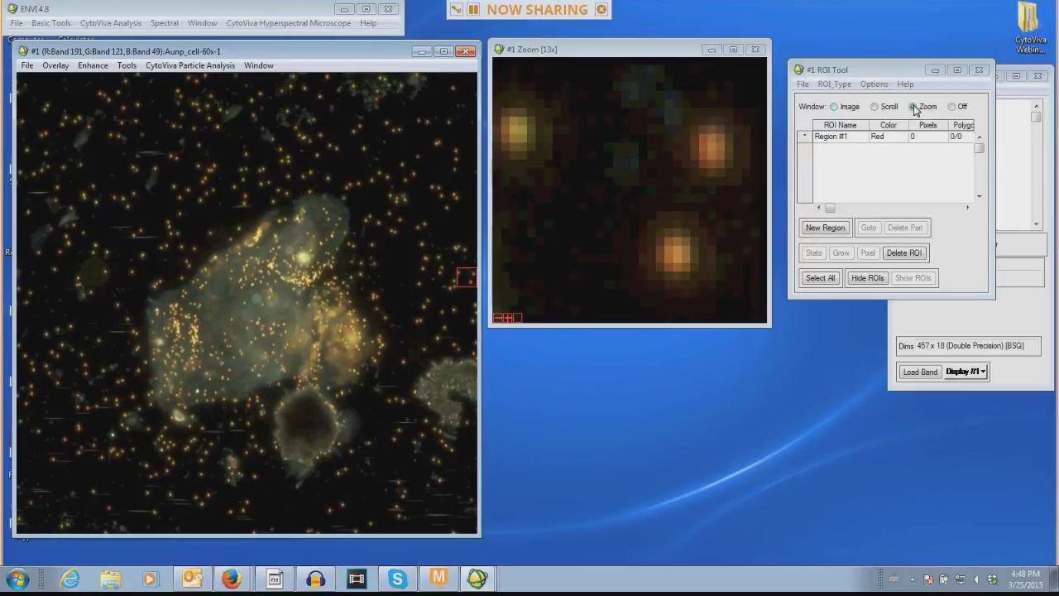
left_click(914, 107)
left_click(833, 83)
left_click(842, 102)
left_click(701, 130)
left_click(725, 171)
left_click(729, 142)
right_click(709, 129)
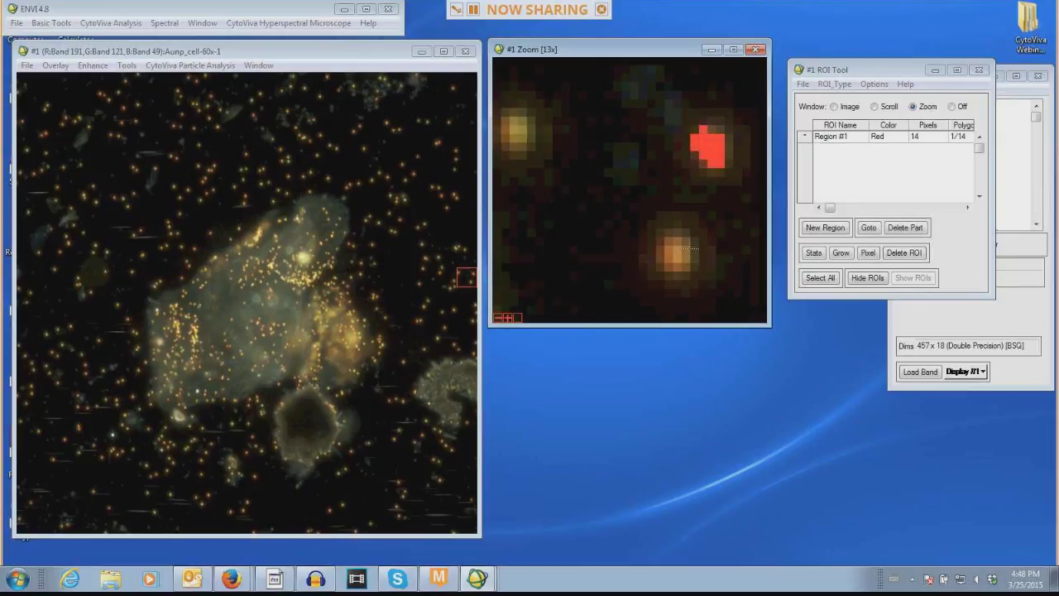
Add a polygon around the orange particle just below the first outlined one to Region #1
left_click(690, 271)
left_click(691, 238)
right_click(676, 231)
Add a polygon to Region #1 around the reddish particle between two yellow ones in the image's upper-left area
left_click_drag(465, 277, 105, 95)
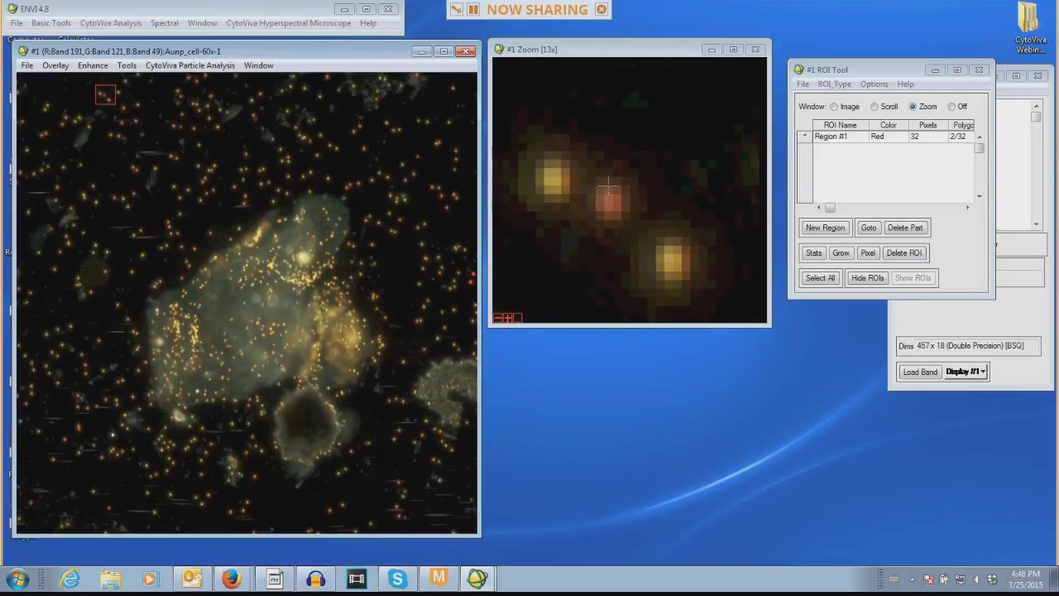
left_click(608, 186)
left_click(596, 187)
left_click(596, 219)
left_click(629, 220)
left_click(629, 178)
right_click(613, 198)
right_click(612, 197)
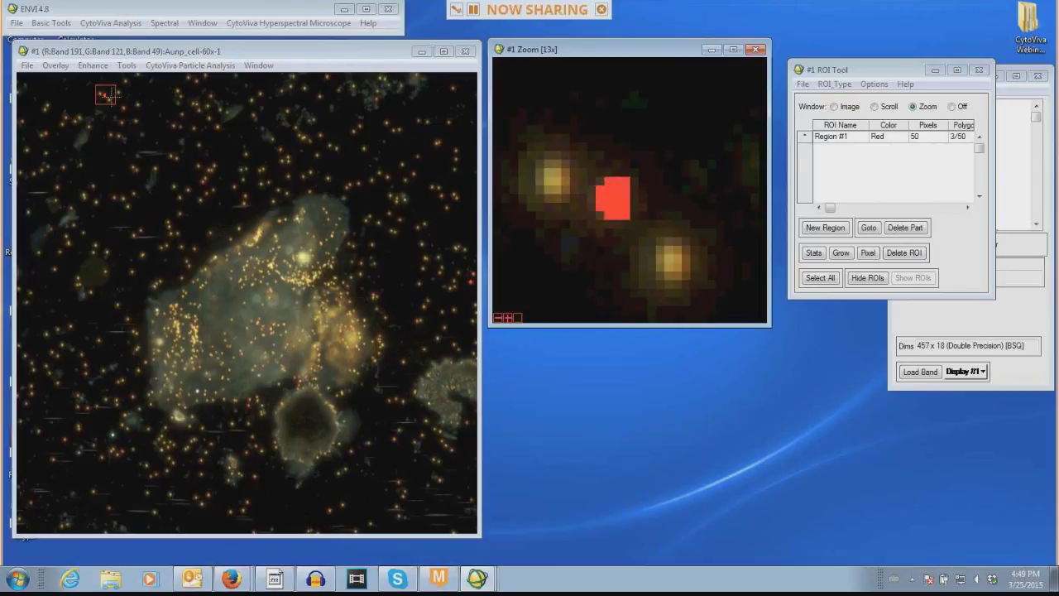
Add a polygon to Region #1 around the isolated orange-red particle near the image's upper edge
left_click(194, 82)
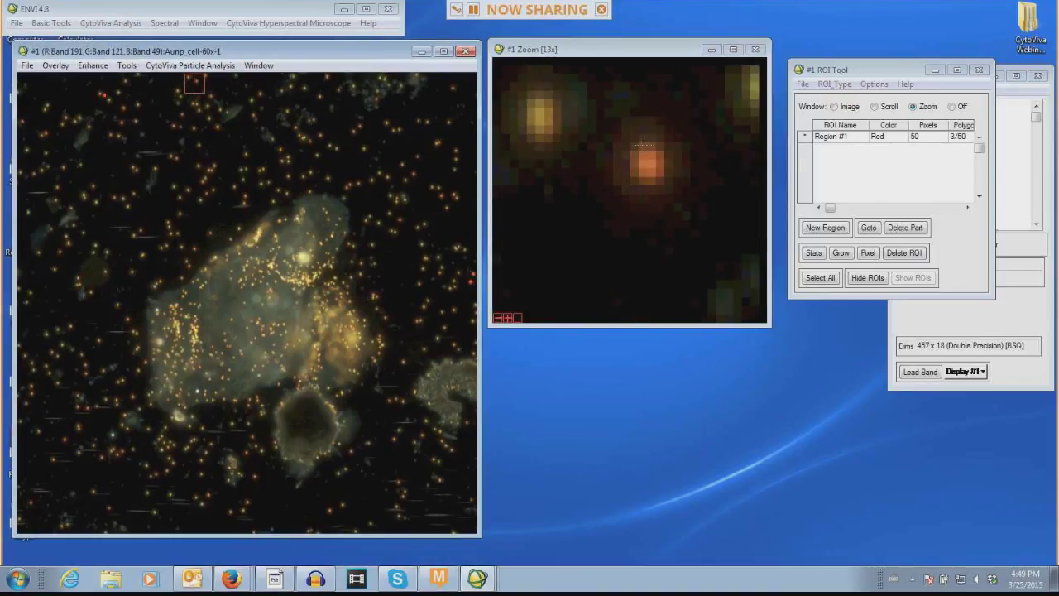
left_click(630, 149)
left_click(622, 168)
left_click(638, 185)
left_click(673, 185)
right_click(644, 142)
right_click(644, 141)
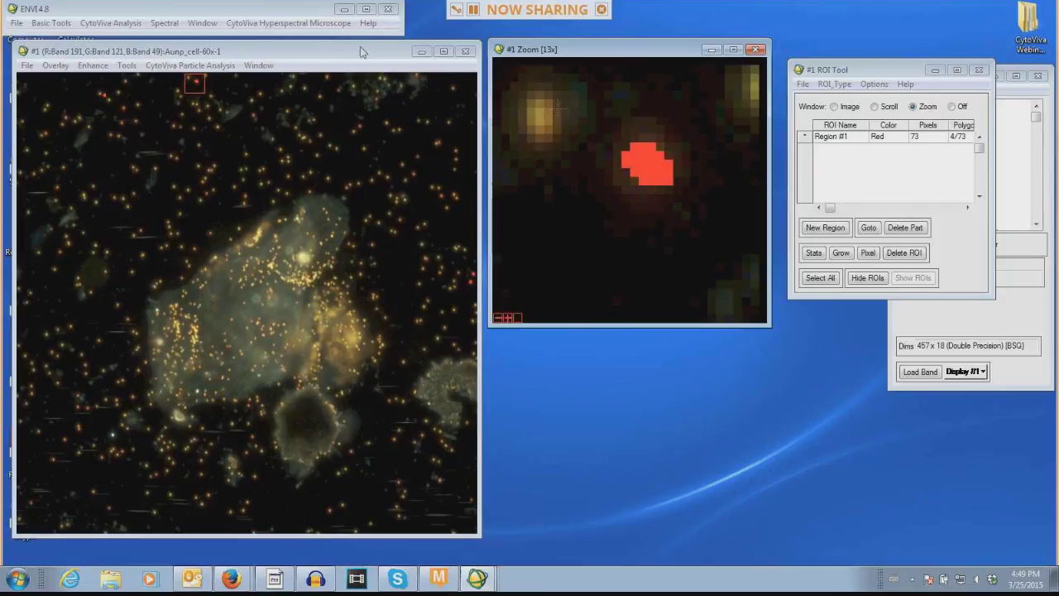
Start converting the ROI to a spectral library, using Aunp_cell-60x-1 as the file associated with the ROIs
left_click_drag(128, 12, 149, 12)
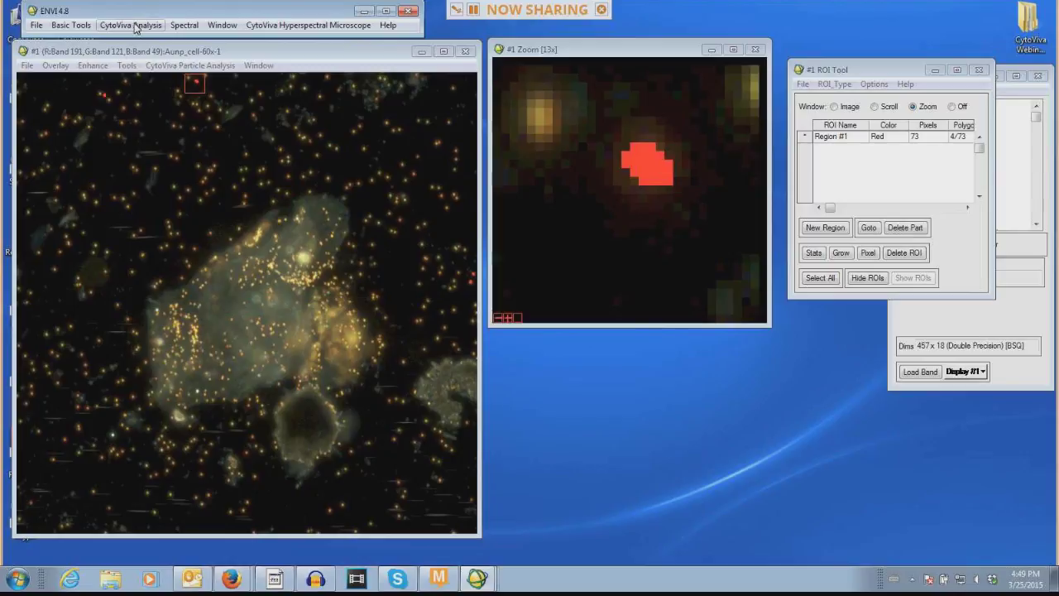
left_click(135, 27)
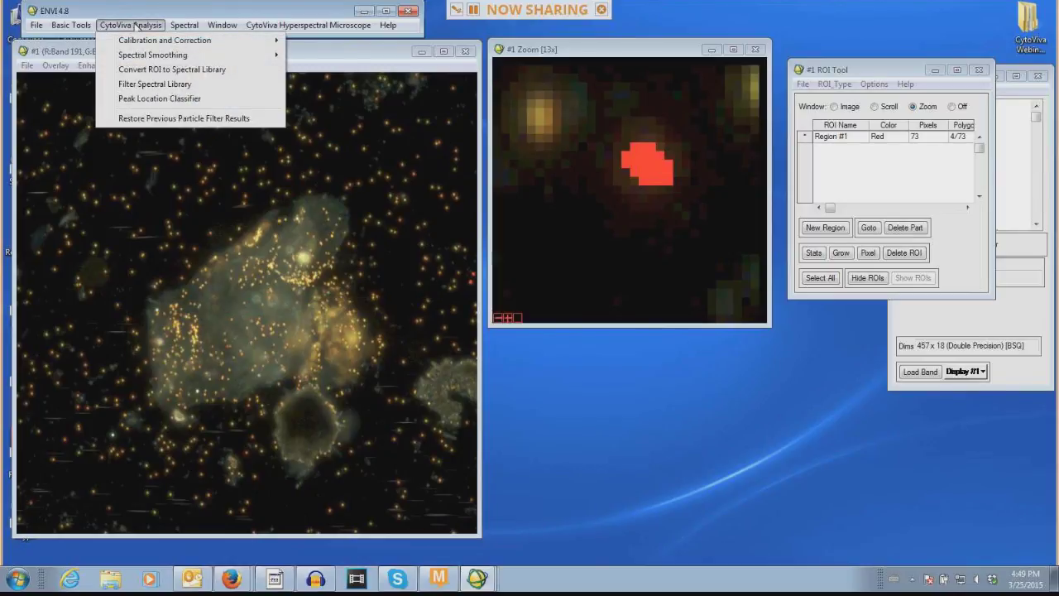
left_click(166, 72)
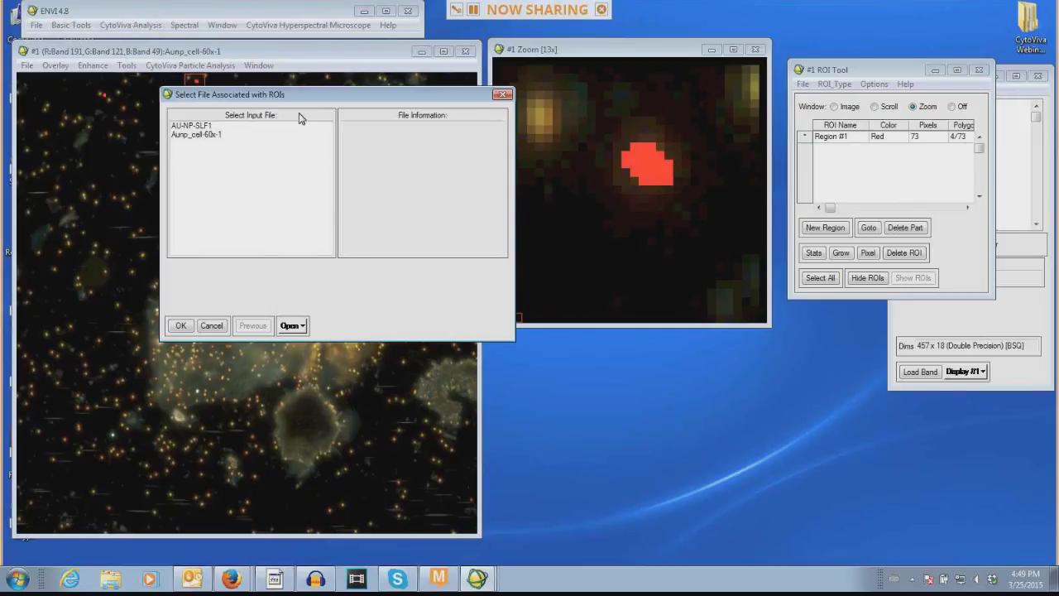
left_click(191, 136)
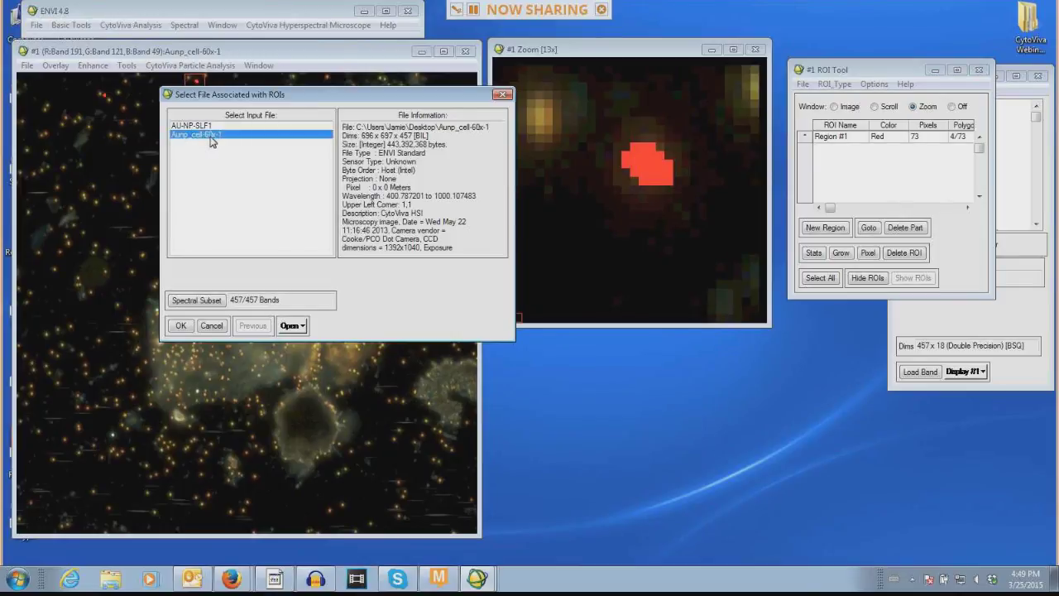
left_click(181, 325)
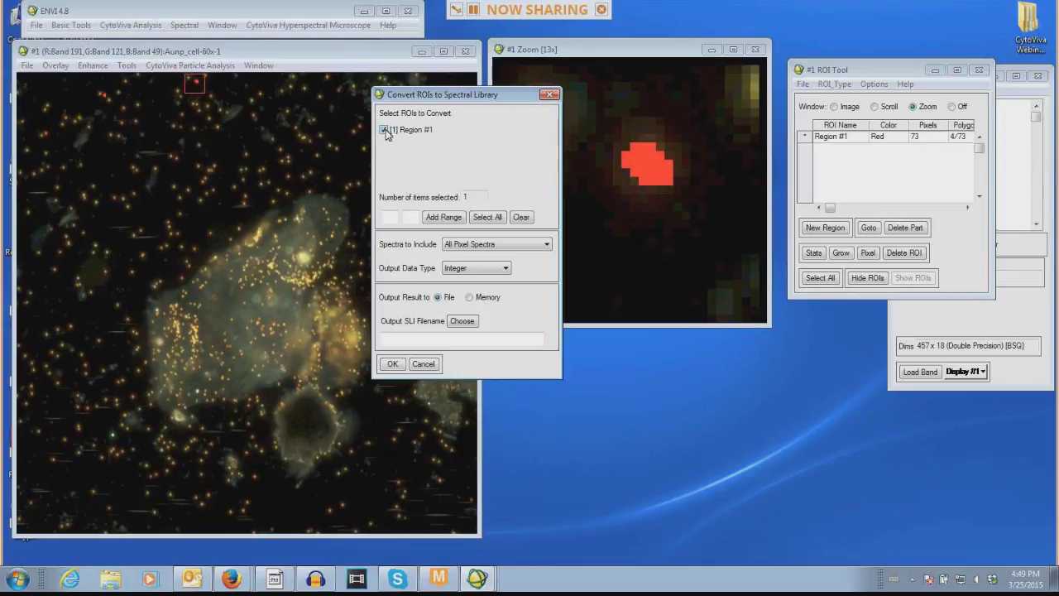
Convert Region #1 to a spectral library with All Pixel Spectra and Integer data type, output to memory
left_click(474, 245)
left_click(548, 246)
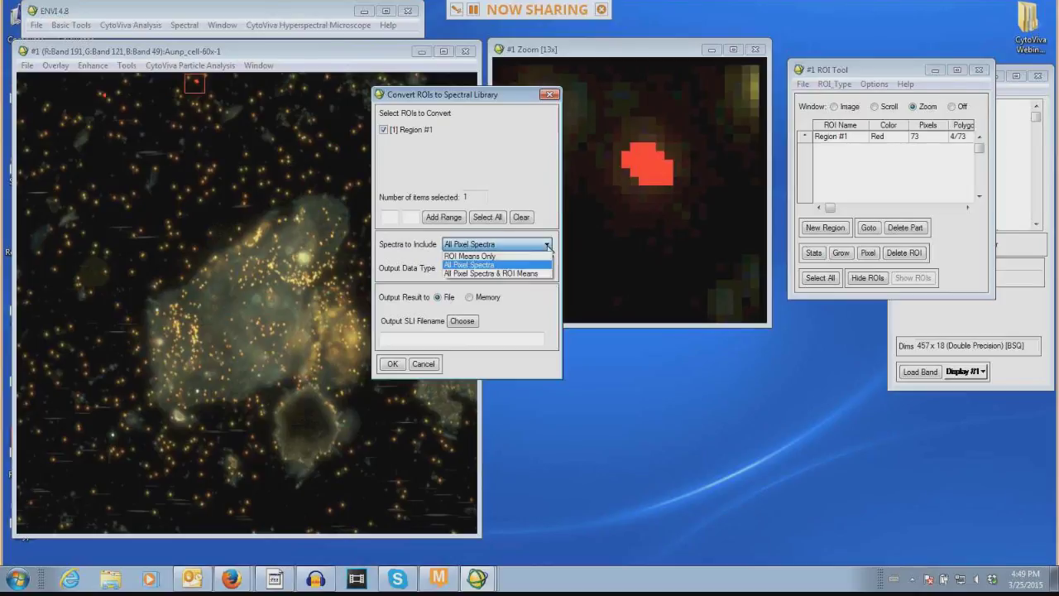
left_click(526, 265)
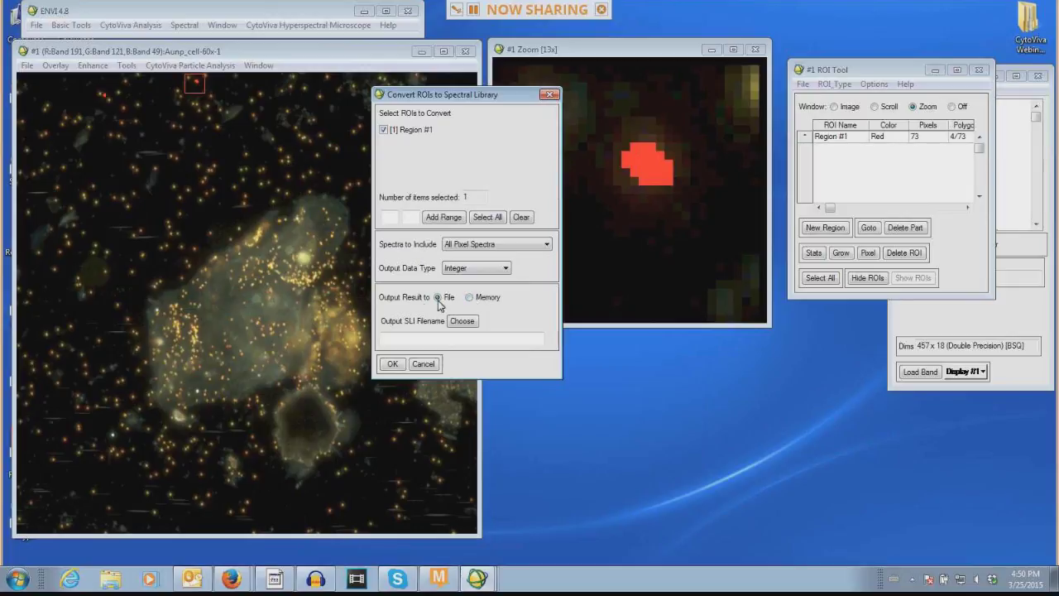
left_click(469, 297)
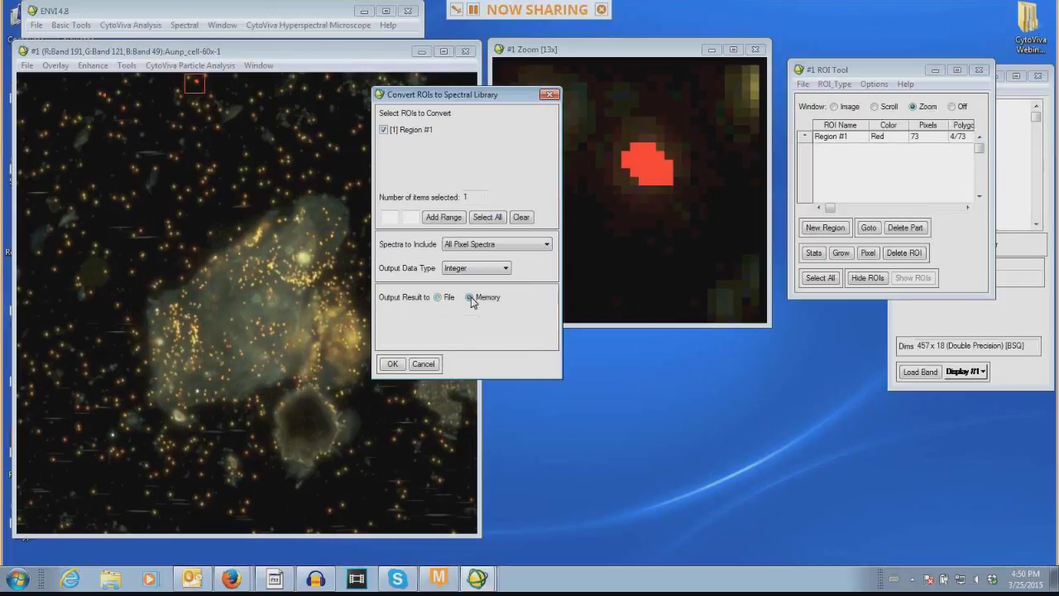
left_click(396, 364)
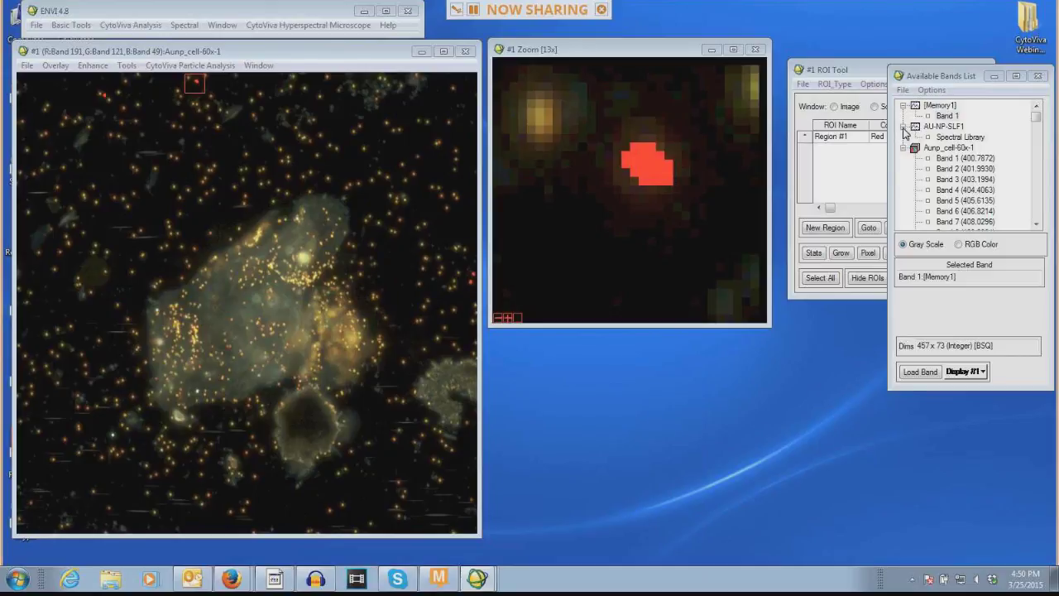
Open the Memory1 library in the Spectral Library Viewer, plot its first spectrum, and move the viewer clear of the plot
right_click(934, 107)
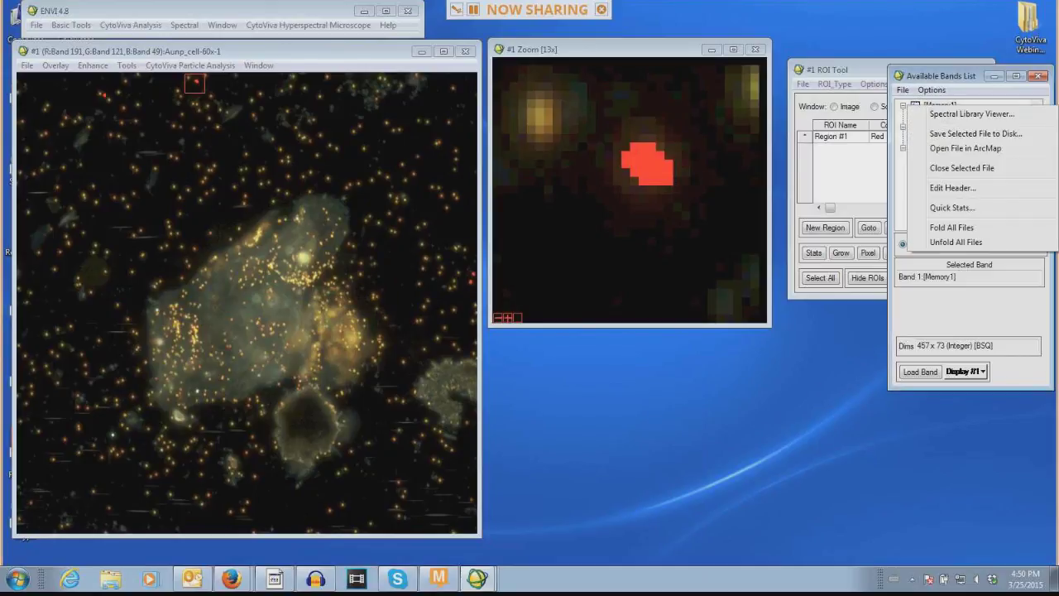
left_click(943, 115)
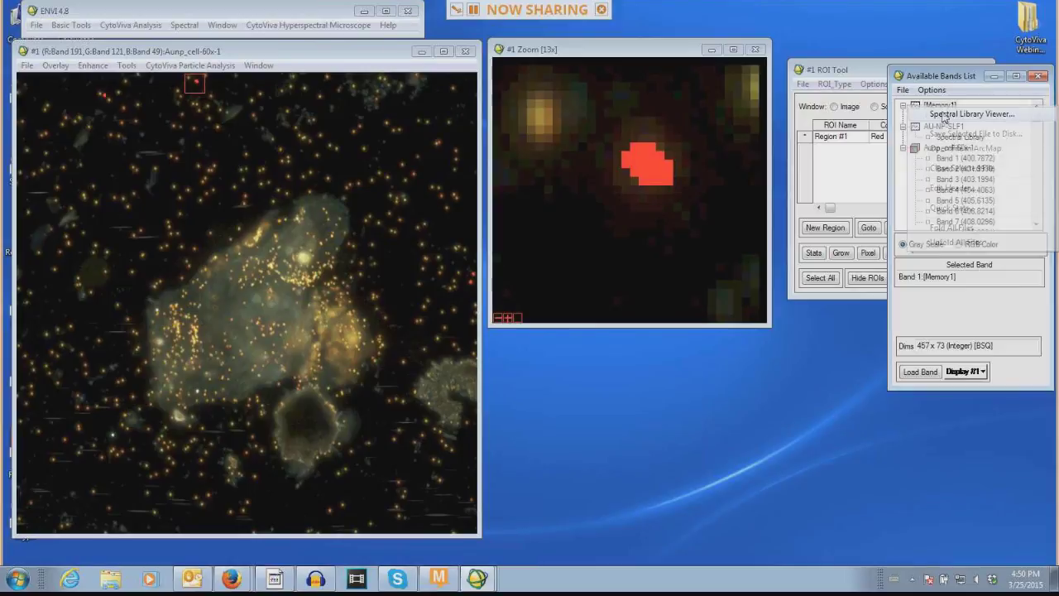
left_click(425, 150)
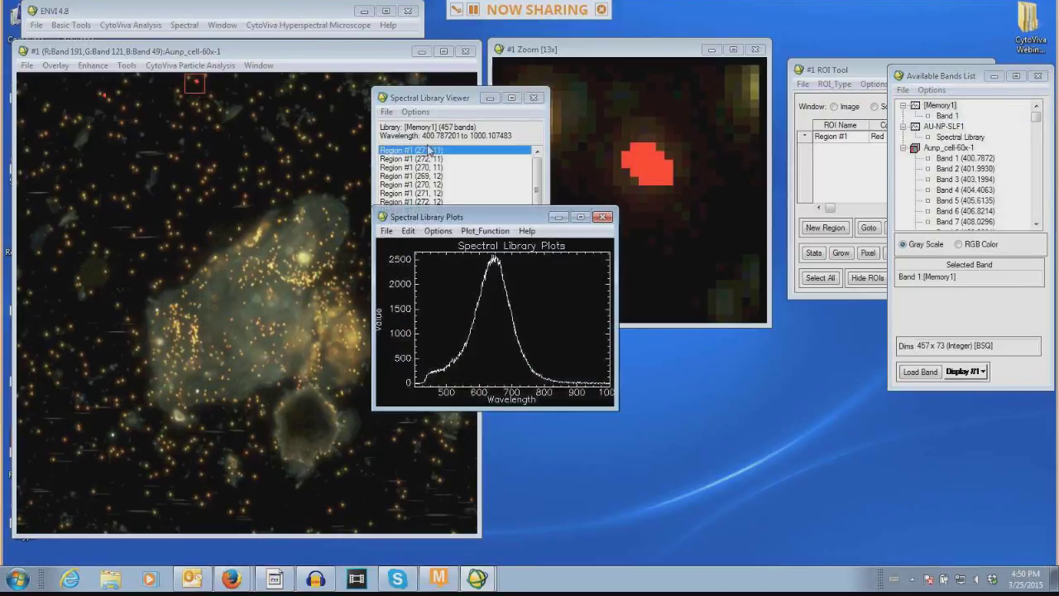
left_click_drag(460, 98, 244, 80)
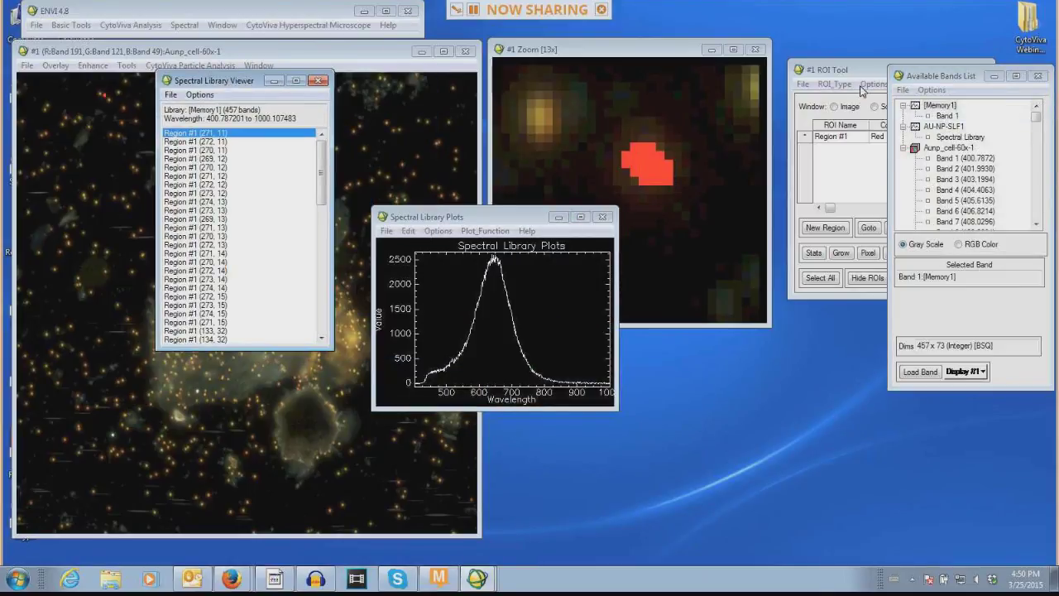
Plot all remaining Region #1 spectra in the Memory1 library, and uncover the ROI Tool's pixel count for comparison
left_click(209, 142)
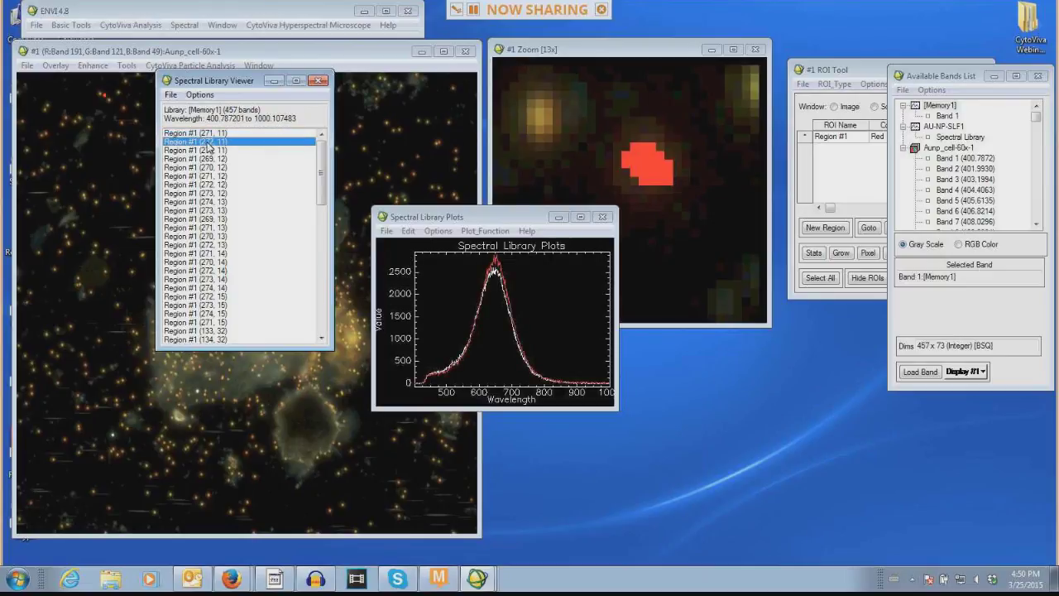
key("Down")
key("Down")
key("Down")
key("Down")
key("Down")
key("Down")
key("Down")
key("Down")
key("Down")
key("Down")
key("Down")
key("Down")
key("Down")
key("Down")
key("Down")
key("Down")
key("Down")
key("Down")
key("Down")
key("Down")
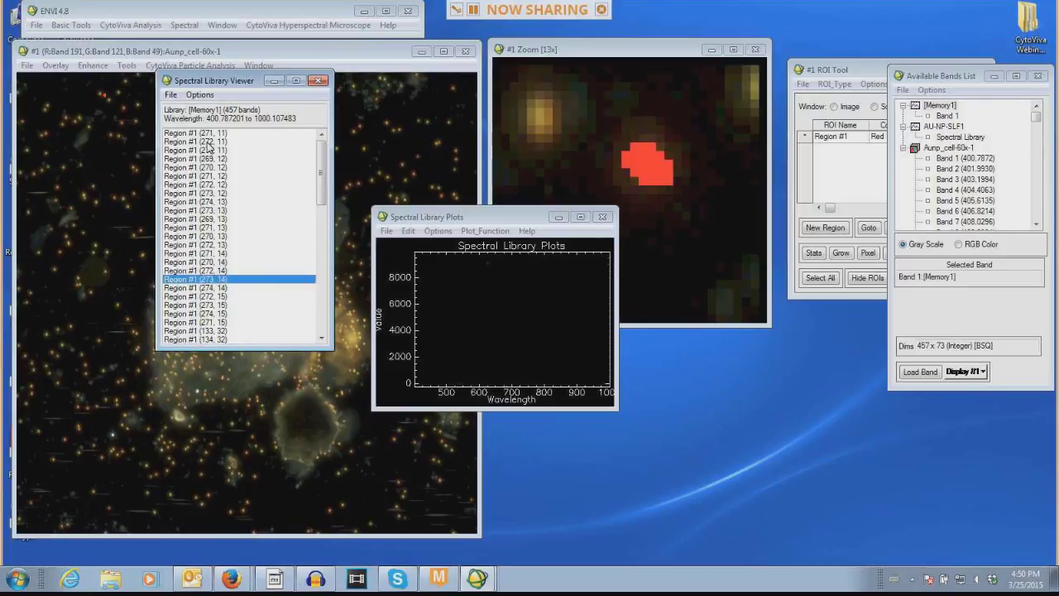
key("Down")
key("Down")
key("Down")
key("Down")
key("Down")
key("Down")
key("Down")
key("Down")
key("Down")
key("Down")
key("Down")
key("Down")
key("Down")
key("Down")
key("Down")
key("Down")
key("Down")
key("Down")
key("Down")
key("Down")
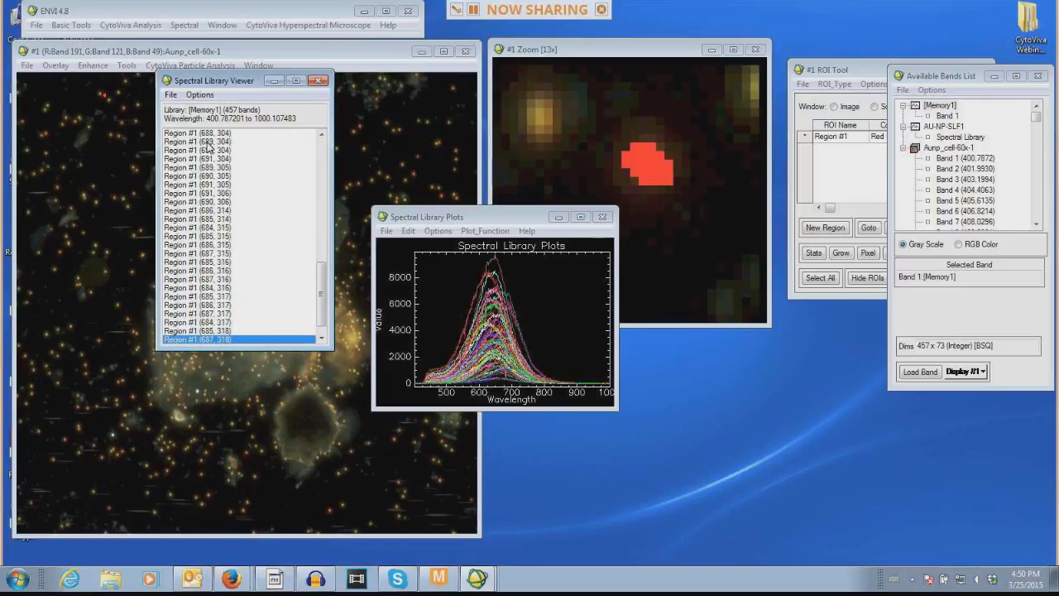
left_click_drag(935, 75, 903, 216)
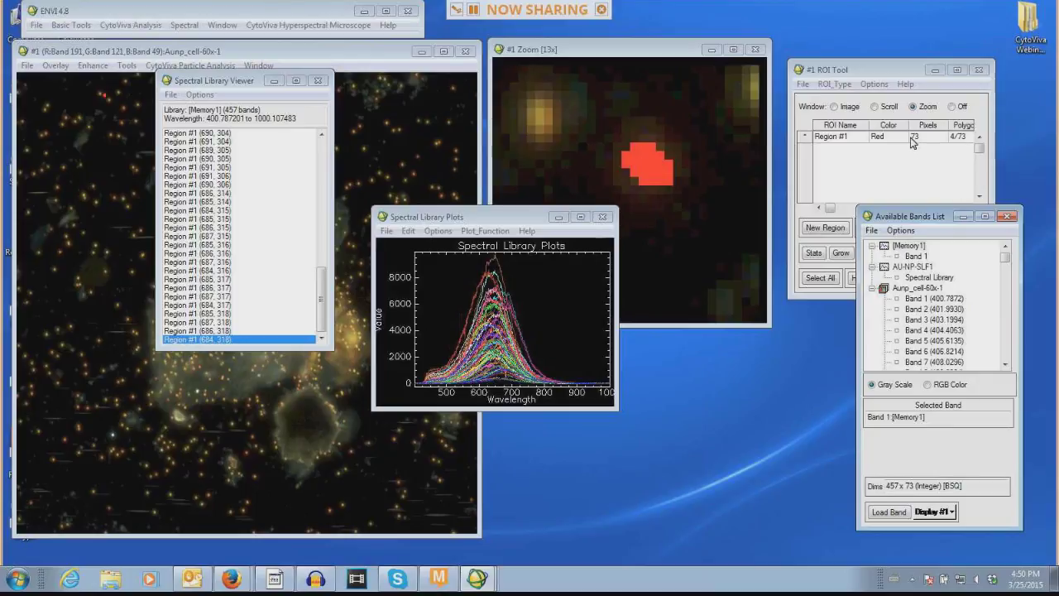